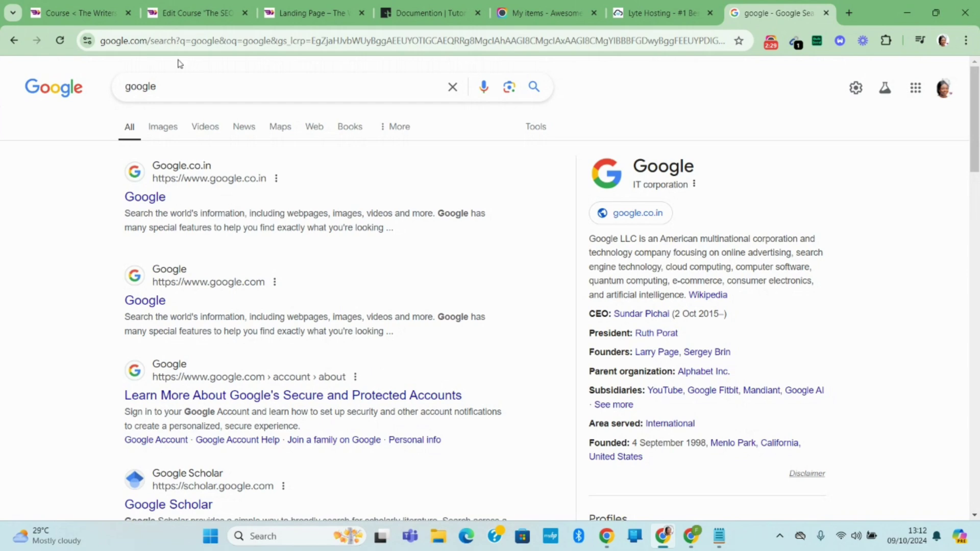
- Open the google.co.in homepage from the search results
double_click(163, 83)
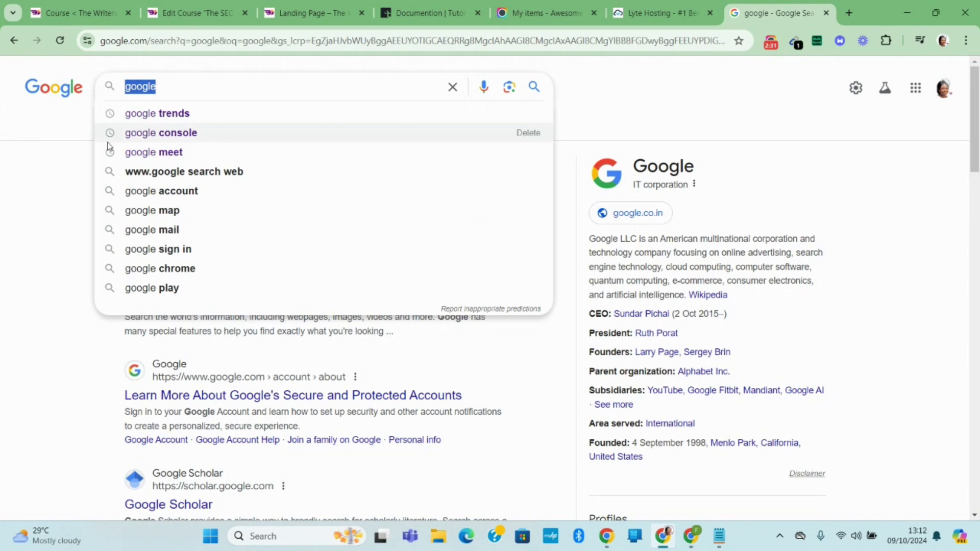
left_click(85, 161)
left_click(158, 198)
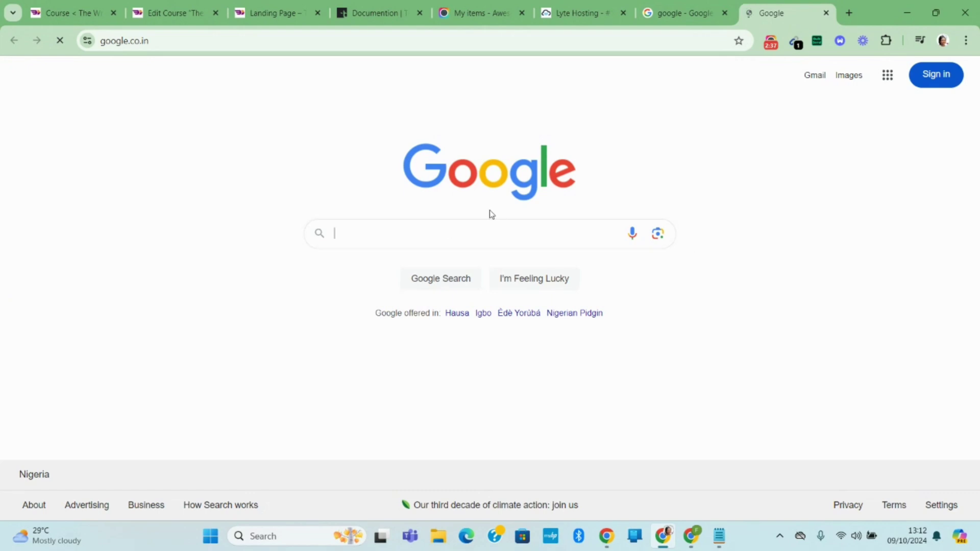
left_click(659, 4)
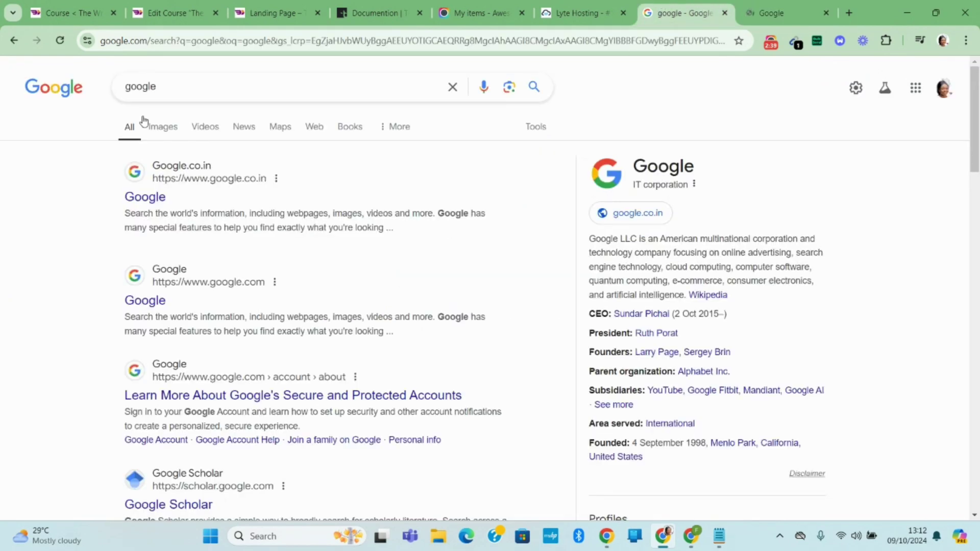
double_click(160, 97)
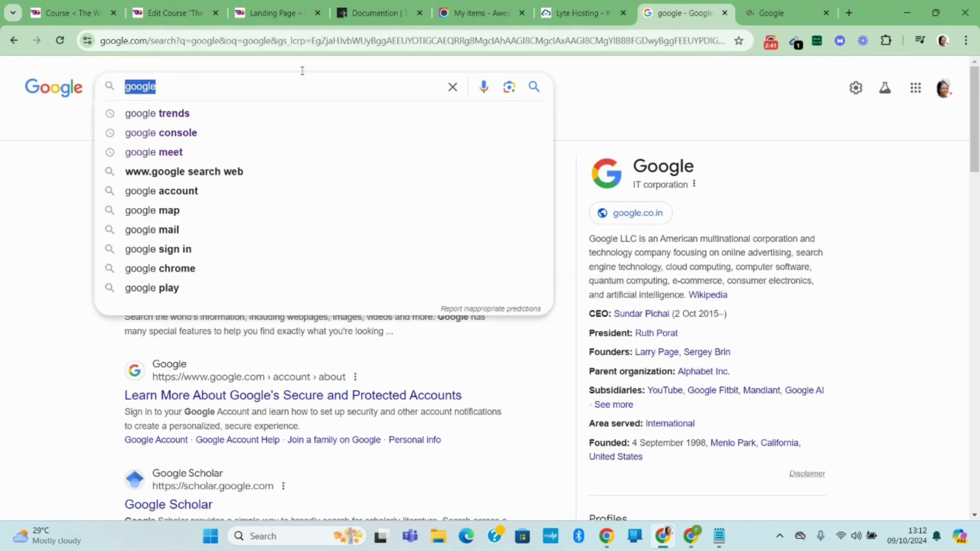
left_click(771, 9)
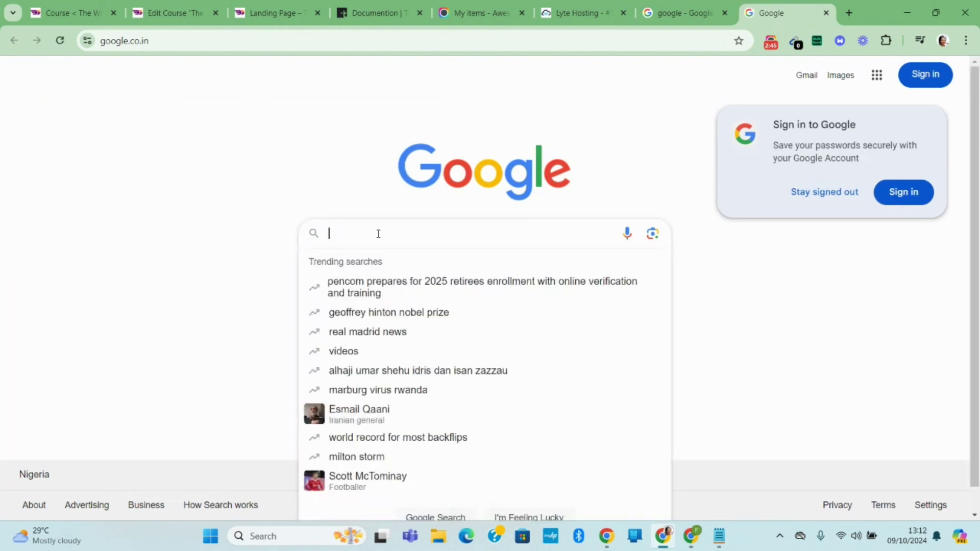
- Search Google for "dns checker for domain name search"
type("dns check")
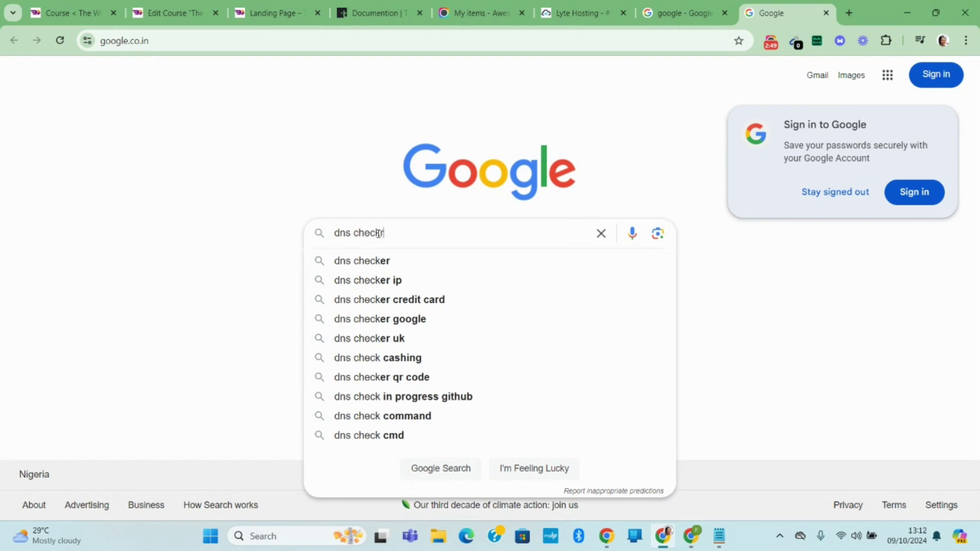
type("er for ")
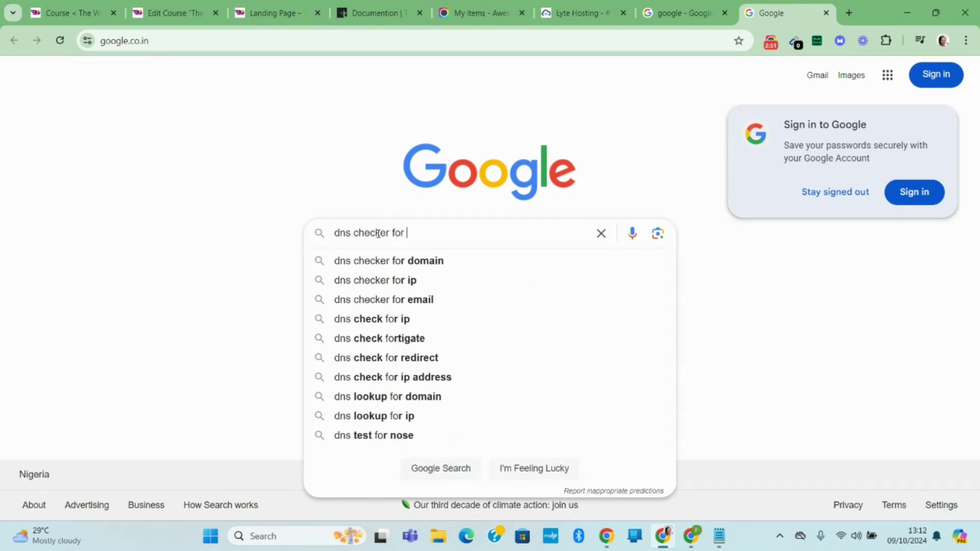
type("doma")
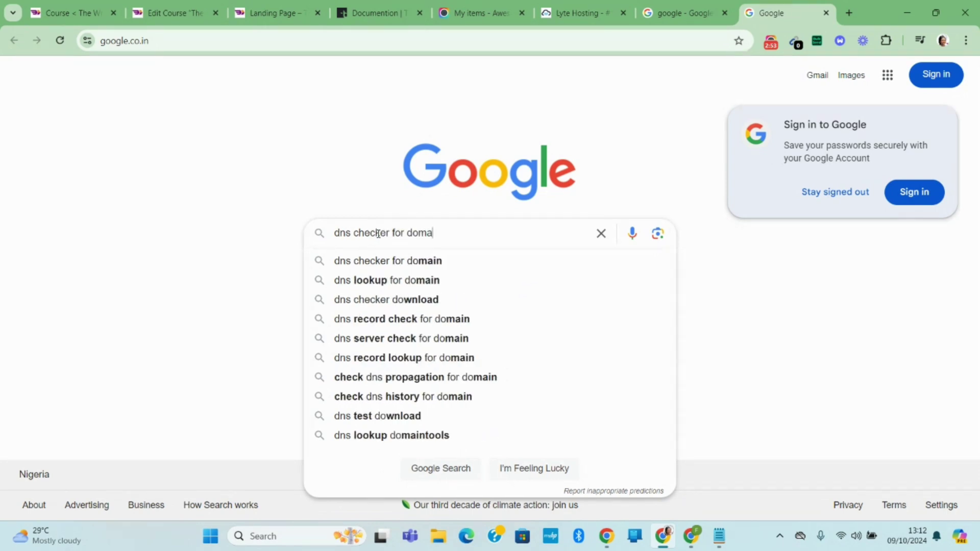
type("in name ")
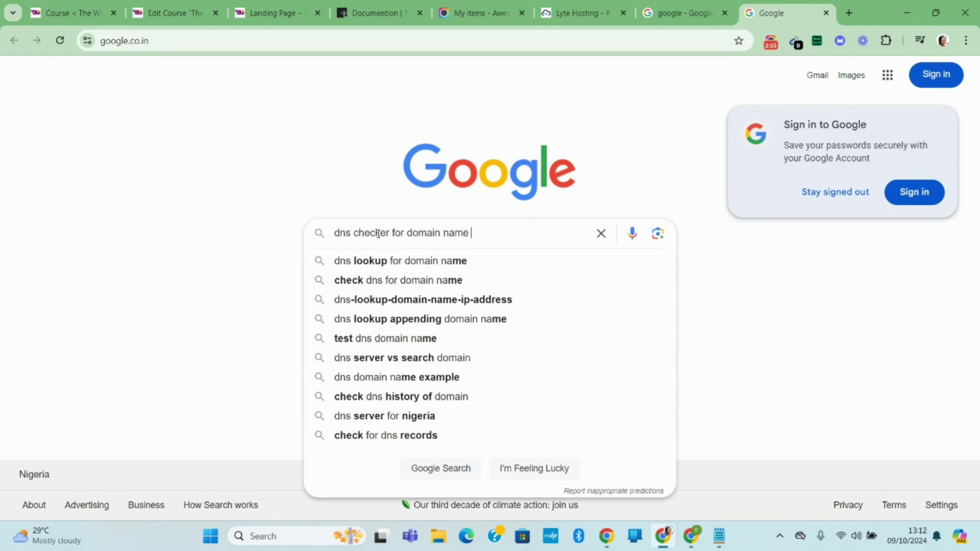
type("search")
key("Return")
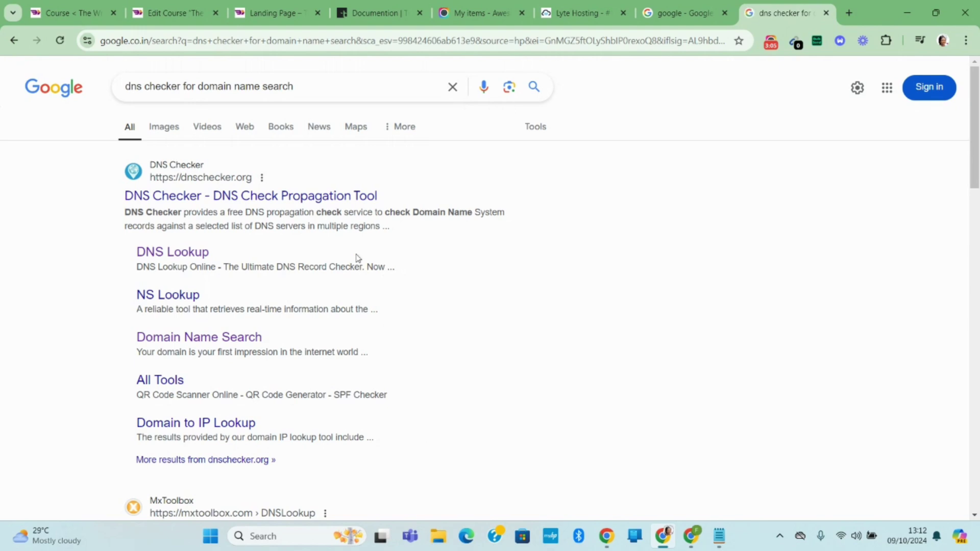
- Look through the search results and open the Domain Name Search tool of dnschecker.org
right_click(261, 214)
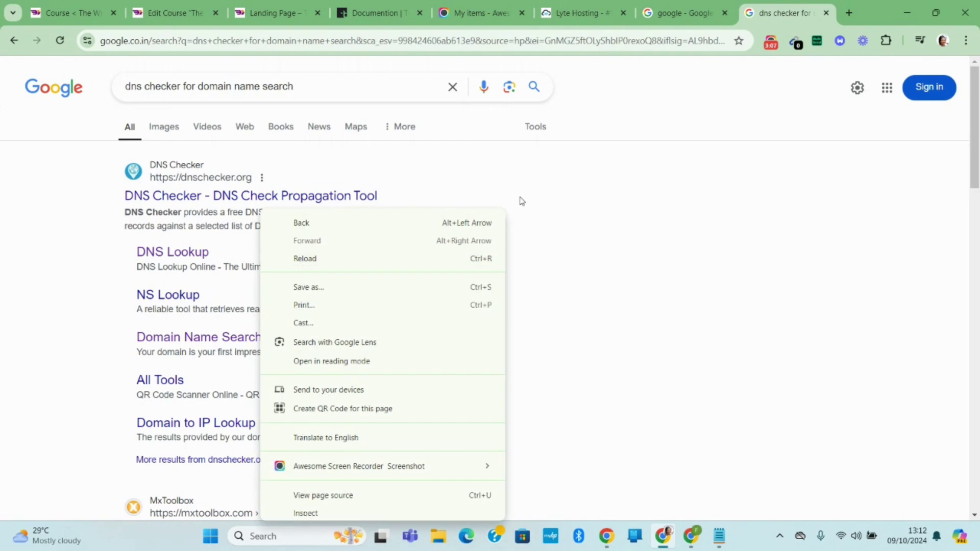
left_click(538, 191)
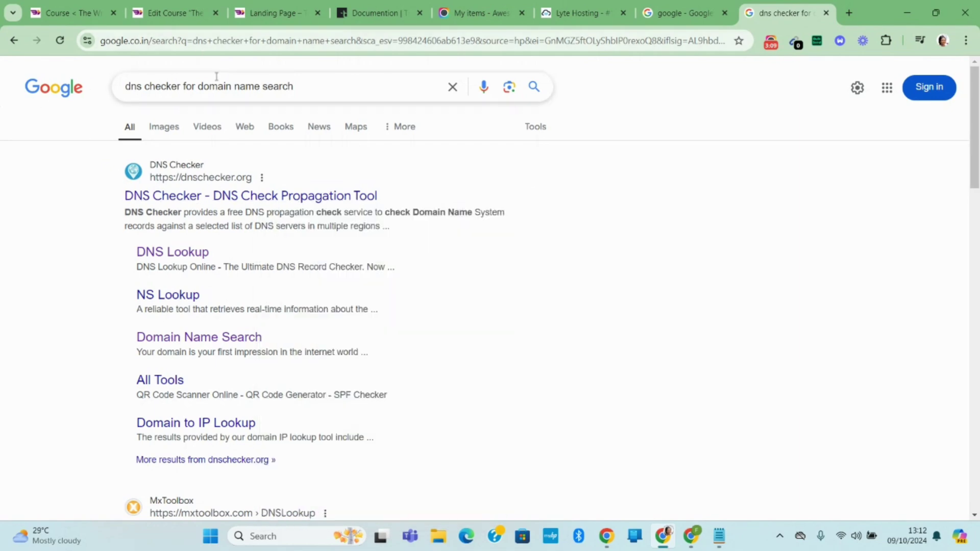
scroll(313, 207, "down", 6)
scroll(313, 208, "down", 10)
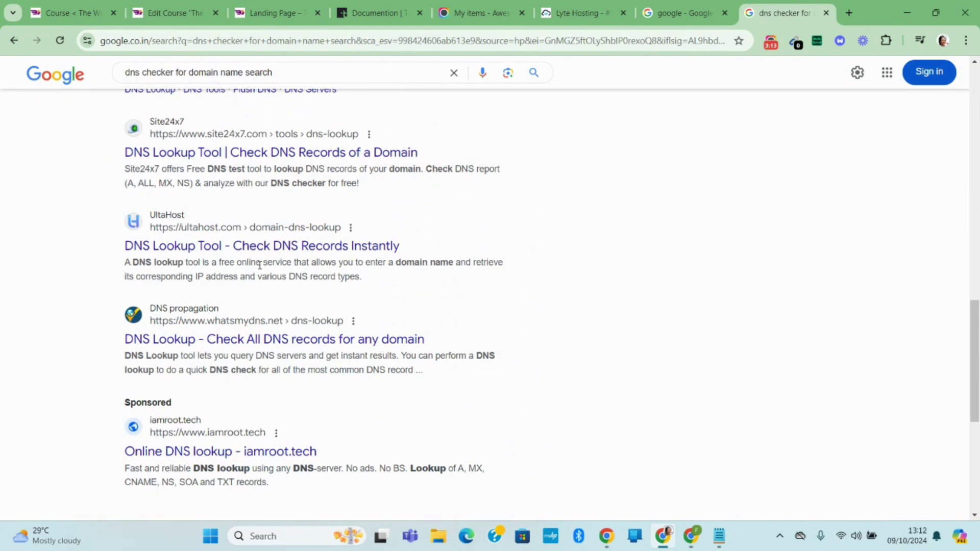
scroll(260, 265, "down", 6)
scroll(260, 277, "up", 14)
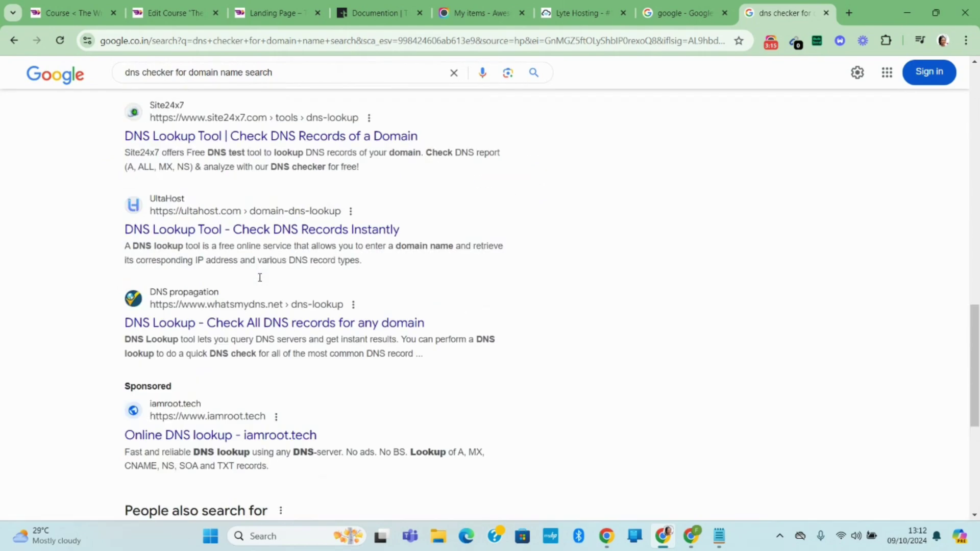
scroll(260, 281, "up", 8)
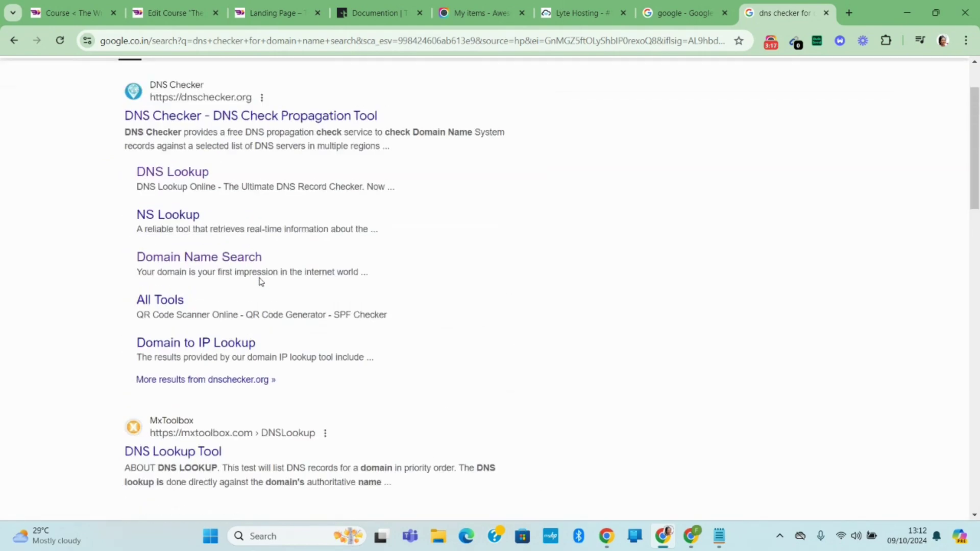
scroll(258, 280, "down", 5)
scroll(283, 320, "up", 3)
scroll(282, 321, "up", 4)
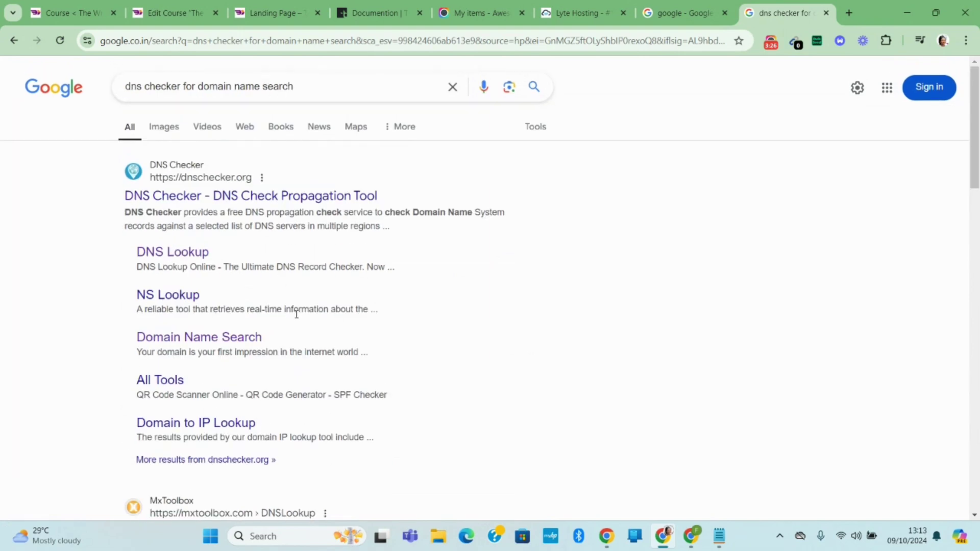
left_click(207, 345)
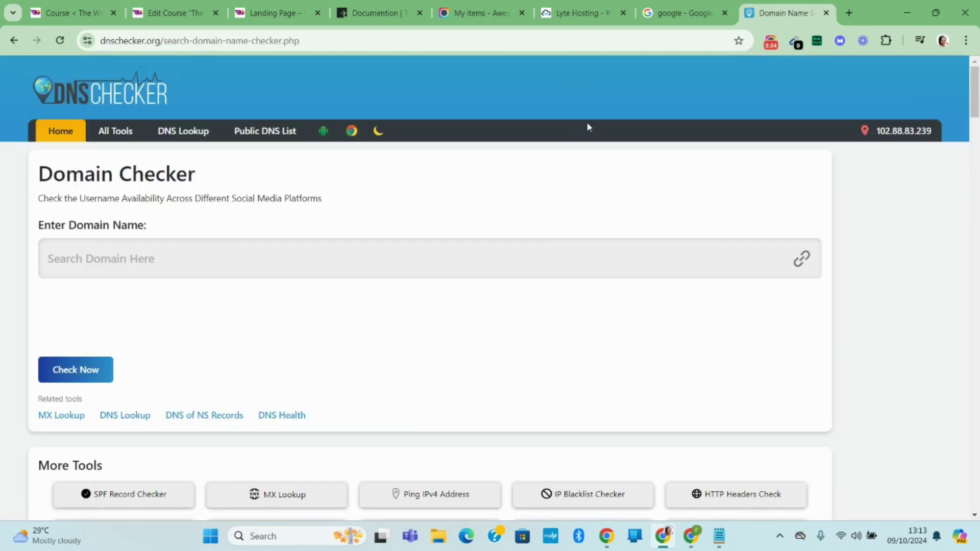
- Check the availability of the domain fredynew.com in the Domain Checker
left_click(528, 252)
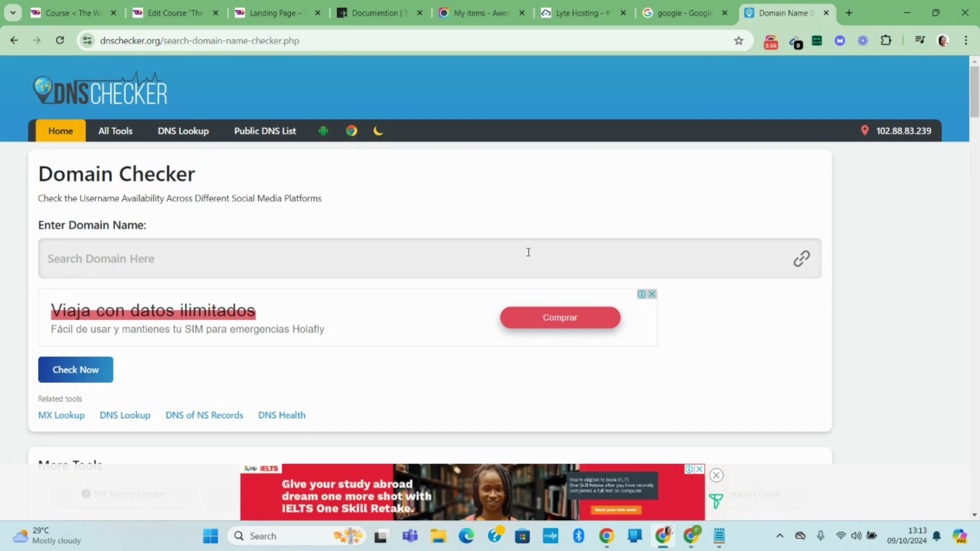
type("fr")
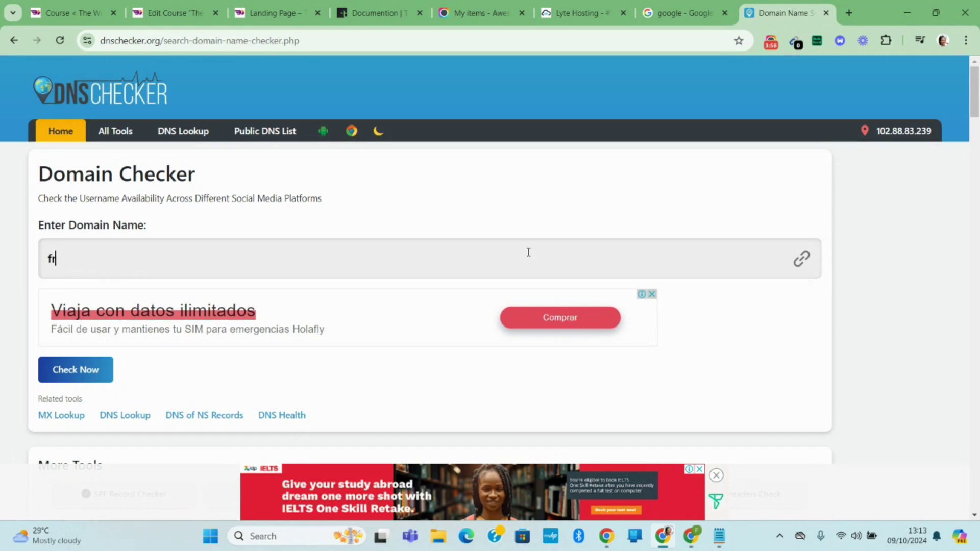
type("edy")
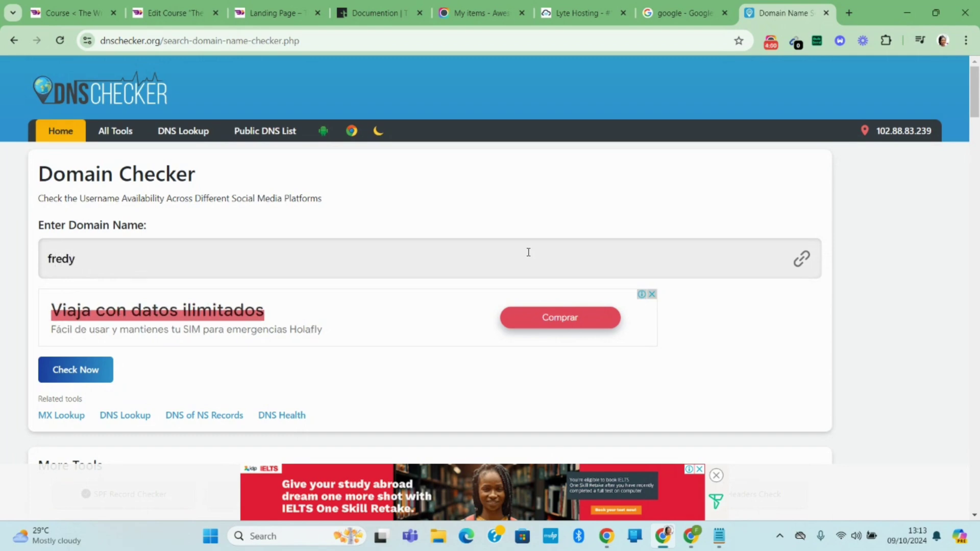
type("new.com")
key("Return")
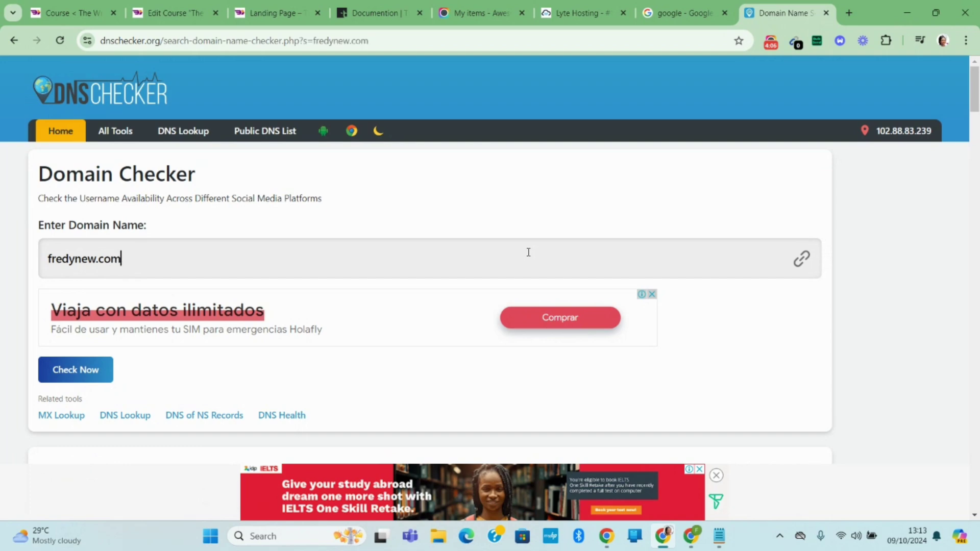
- Correct the domain name to fredynews.com and check its availability
key("Left")
key("Left")
key("Left")
key("Left")
type("s")
key("Return")
- Examine the availability status of fredynews.com and of the alternative domains suggested below it
scroll(526, 372, "down", 2)
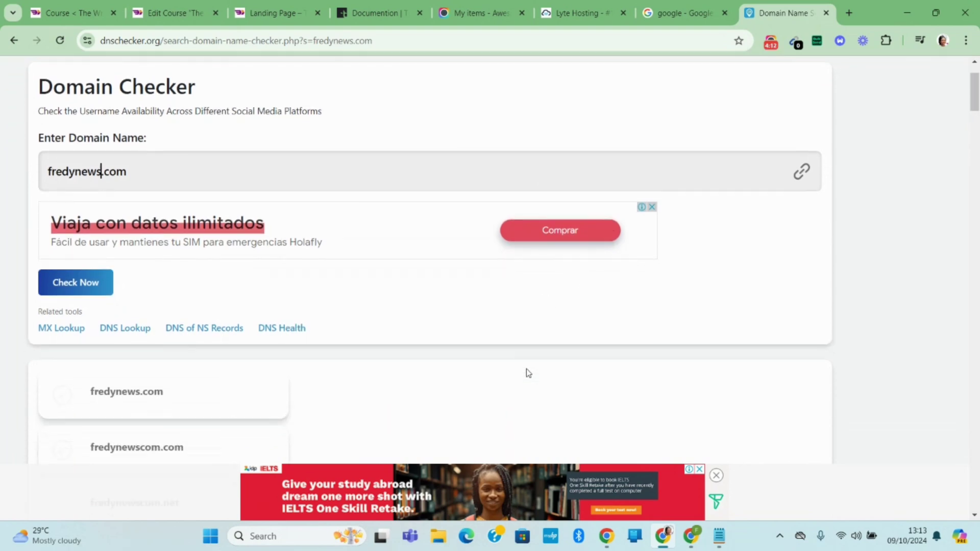
scroll(527, 372, "down", 1)
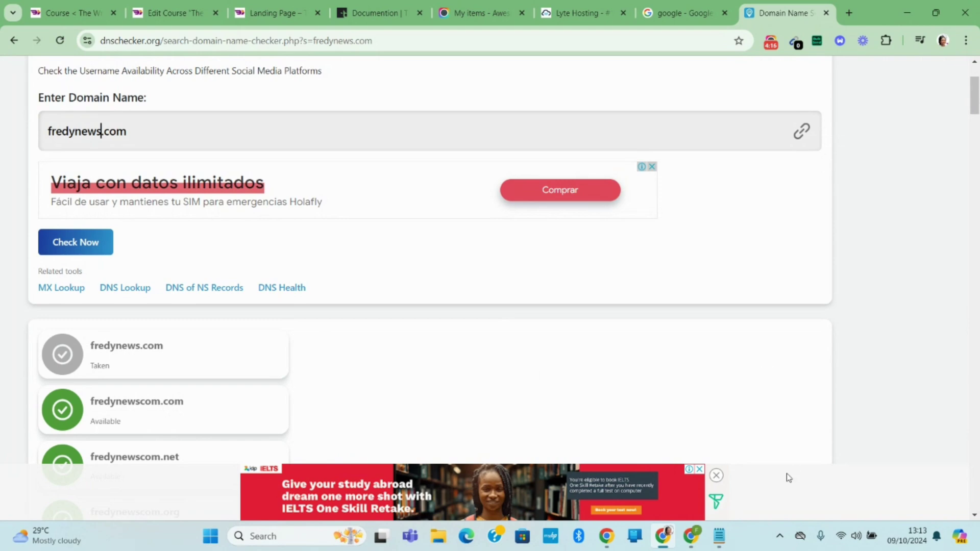
scroll(521, 375, "down", 1)
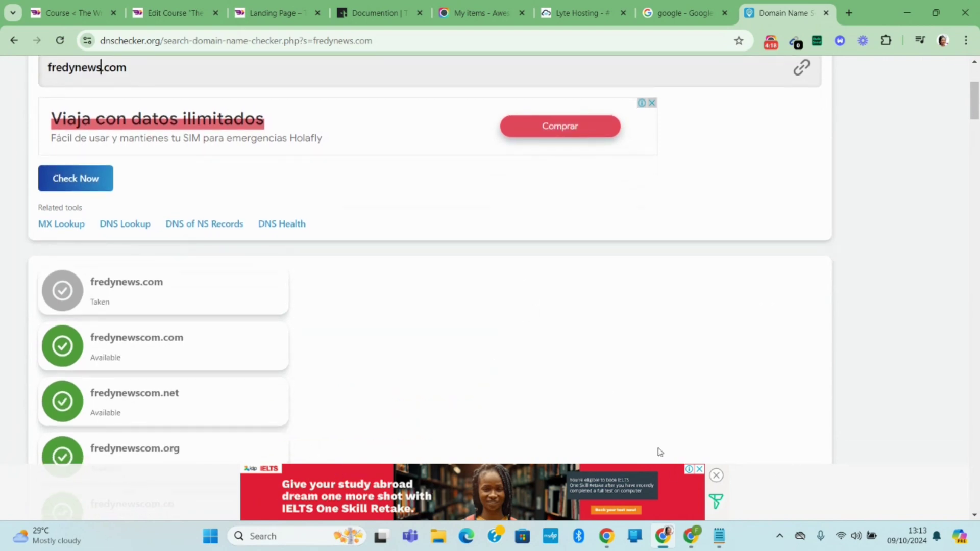
scroll(262, 354, "down", 4)
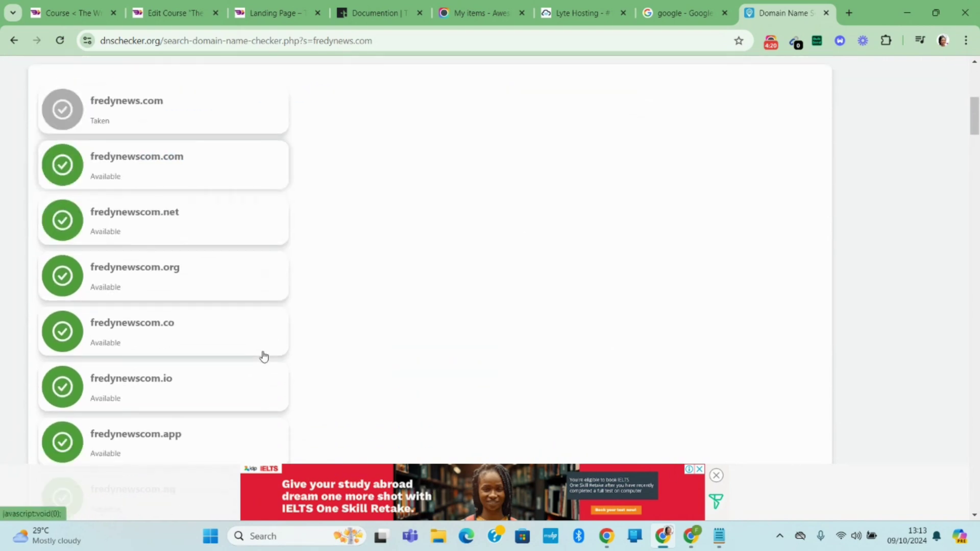
scroll(263, 356, "down", 1)
scroll(263, 356, "up", 8)
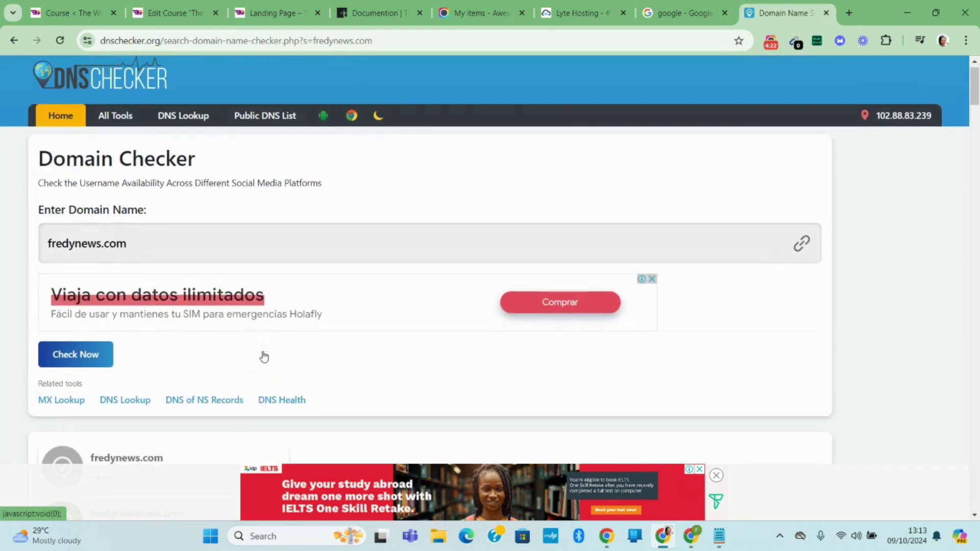
scroll(263, 356, "down", 2)
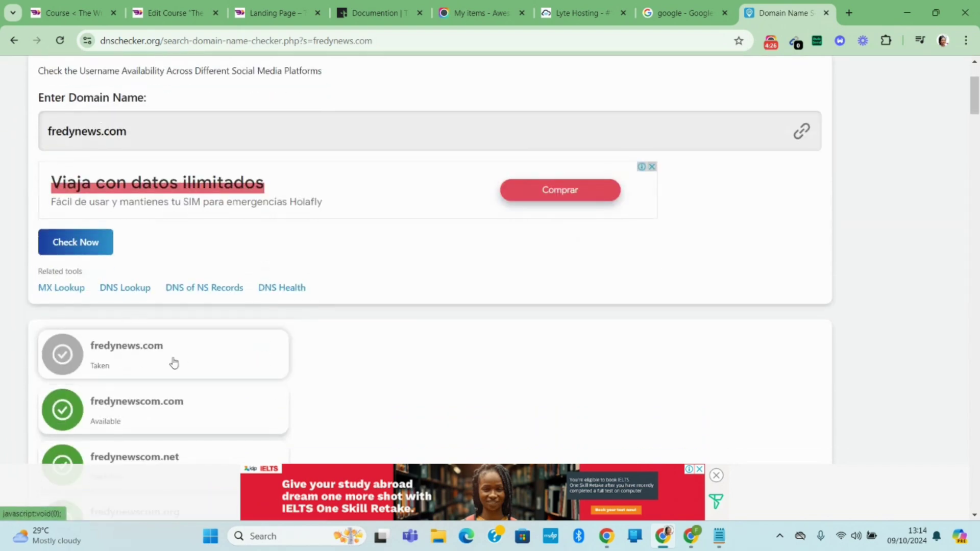
scroll(207, 337, "down", 3)
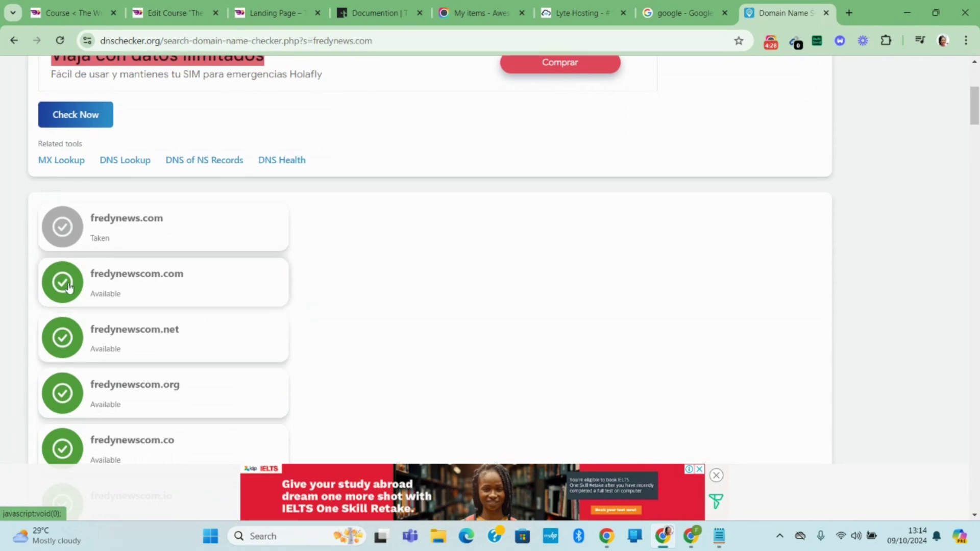
- Extend the domain name to fredynews.com.ng and check its availability
scroll(426, 314, "up", 5)
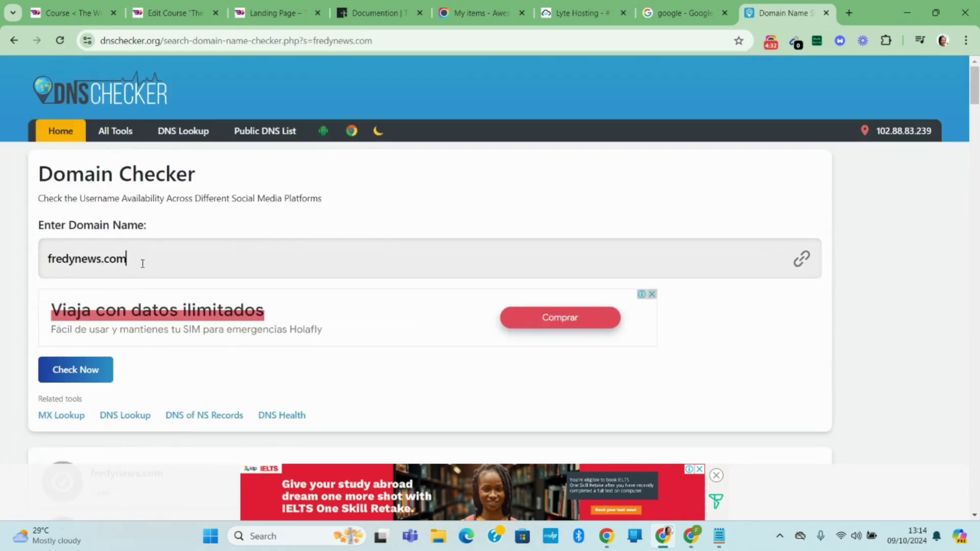
type(".ng")
scroll(153, 263, "down", 3)
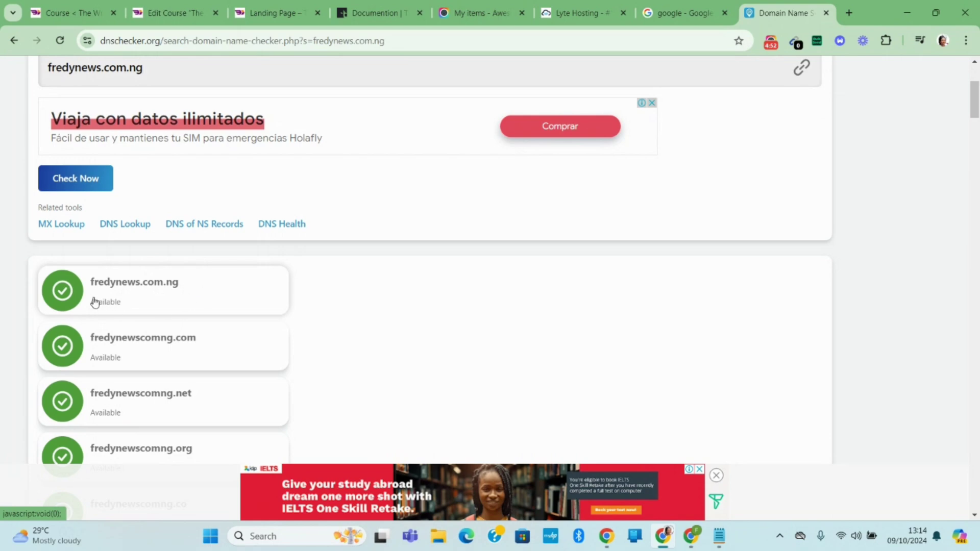
scroll(189, 269, "up", 3)
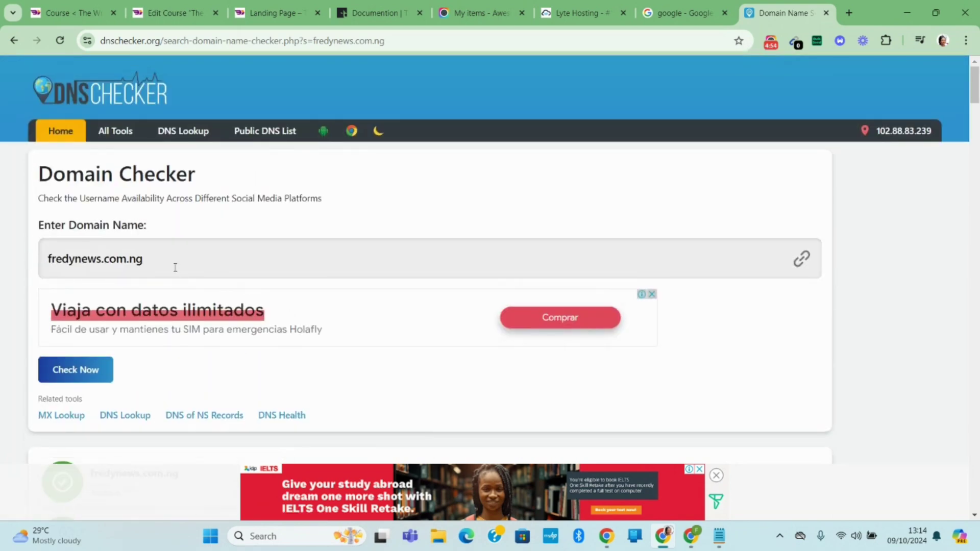
- Select the domain name fredynews.com.ng, and switch to the Lyte Hosting site to look over its homepage and domain search
left_click_drag(175, 266, 30, 280)
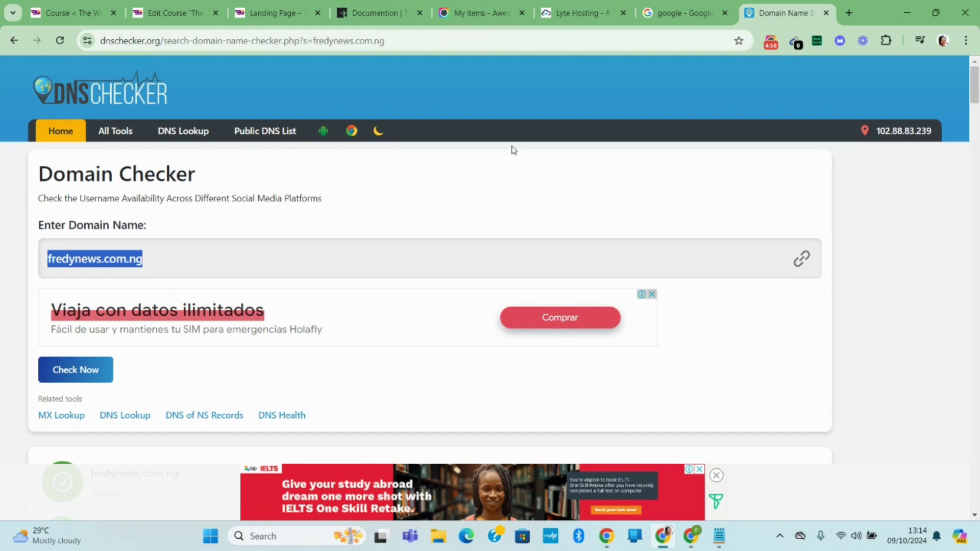
left_click(596, 4)
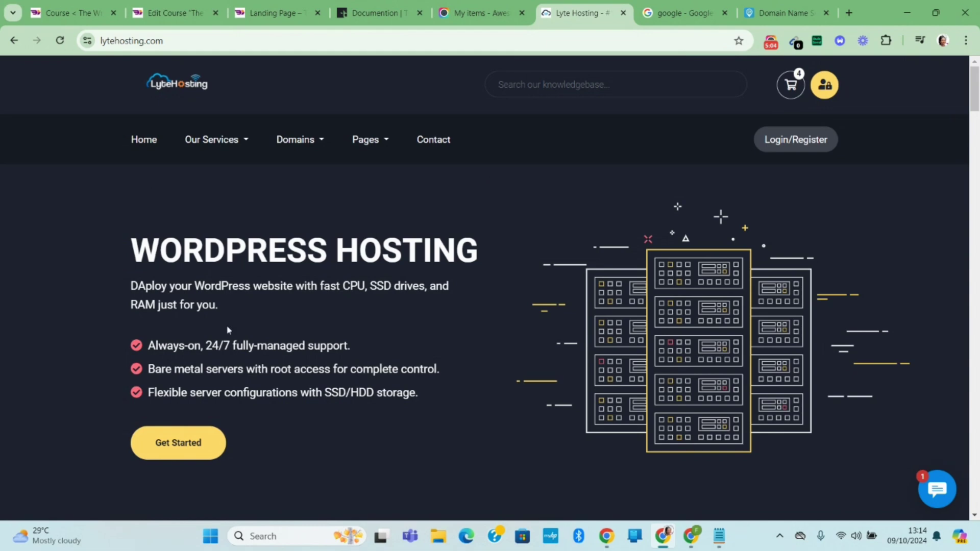
scroll(660, 135, "down", 5)
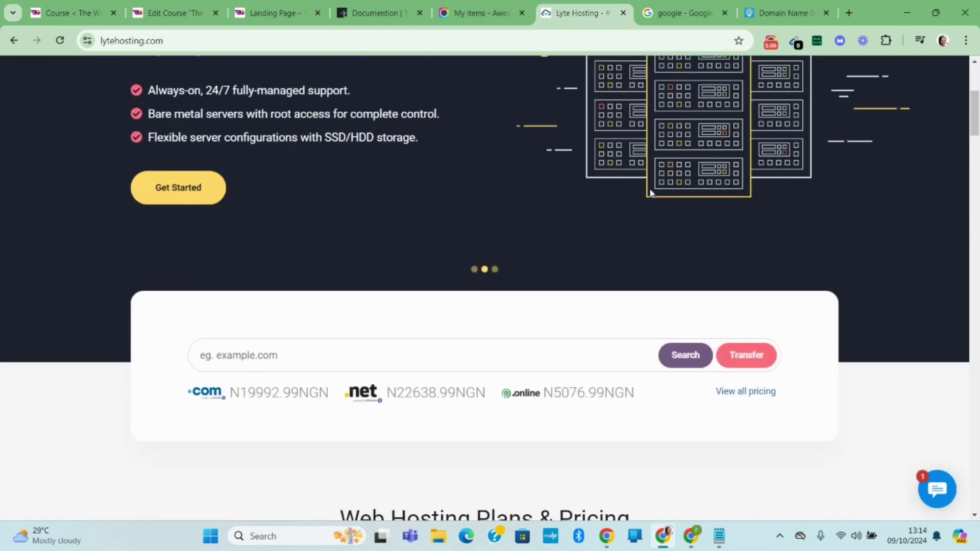
scroll(650, 192, "up", 5)
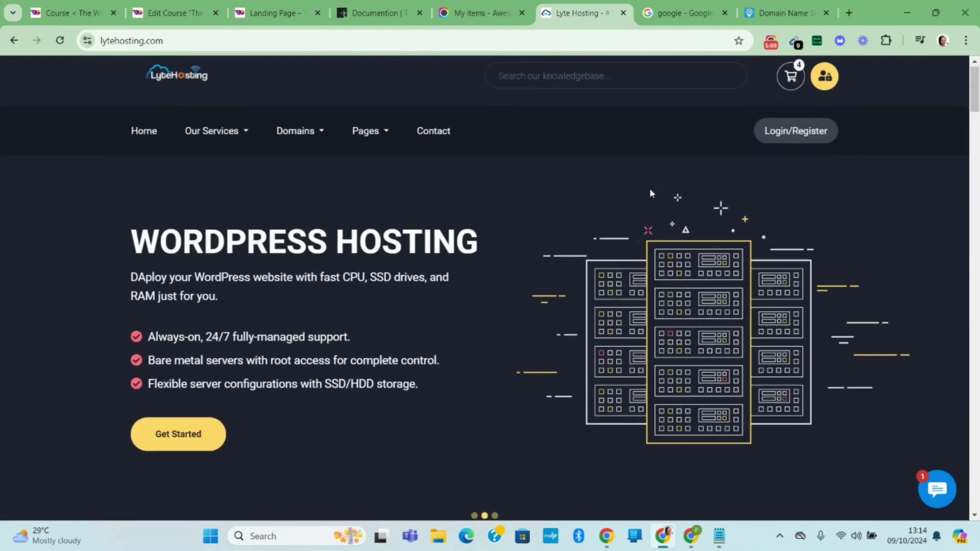
- Open the Shared Hosting plans from the hosting provider's list of services
scroll(650, 191, "down", 1)
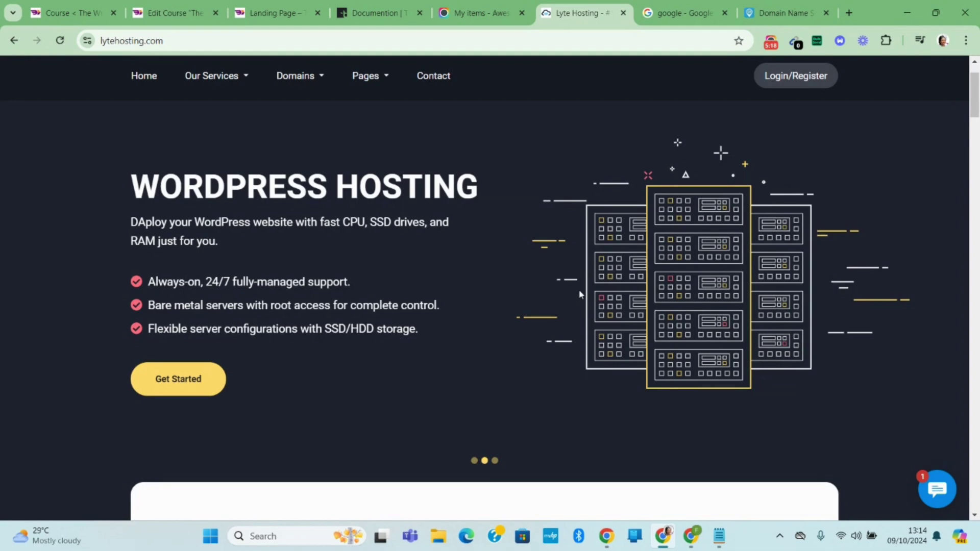
scroll(579, 295, "down", 1)
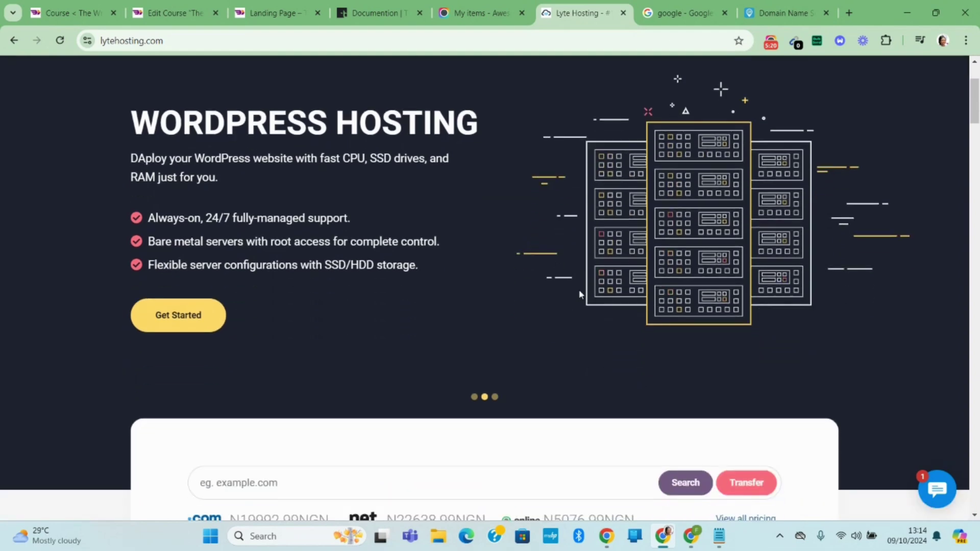
scroll(579, 294, "up", 2)
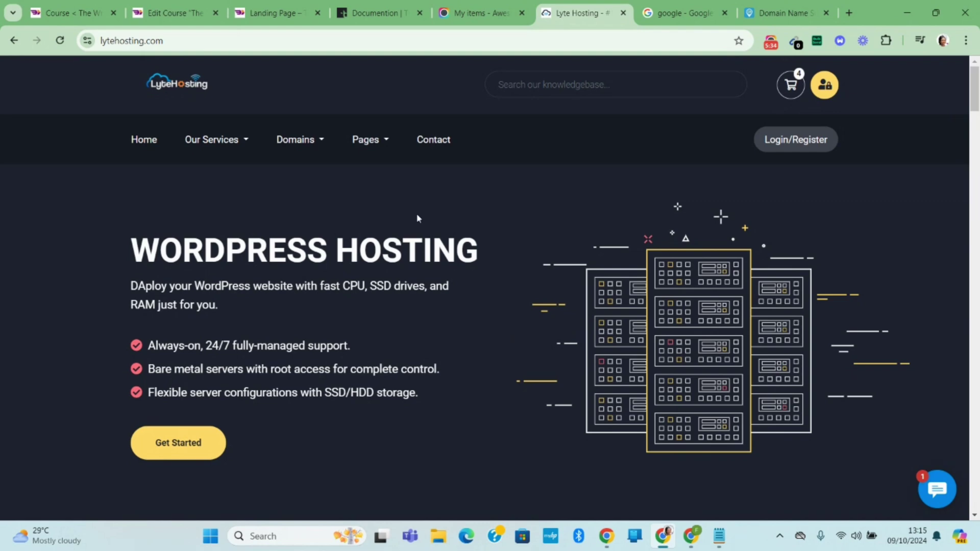
scroll(417, 219, "down", 2)
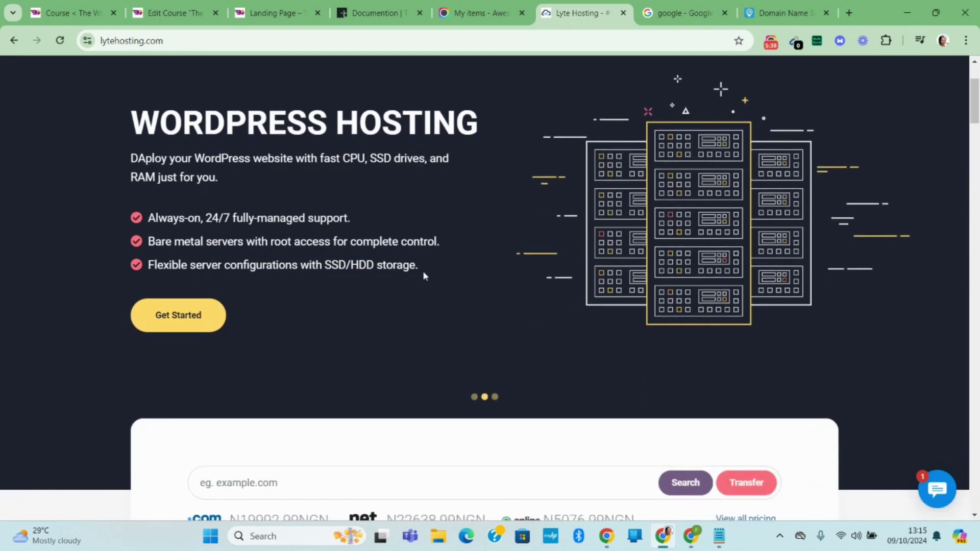
scroll(423, 276, "up", 2)
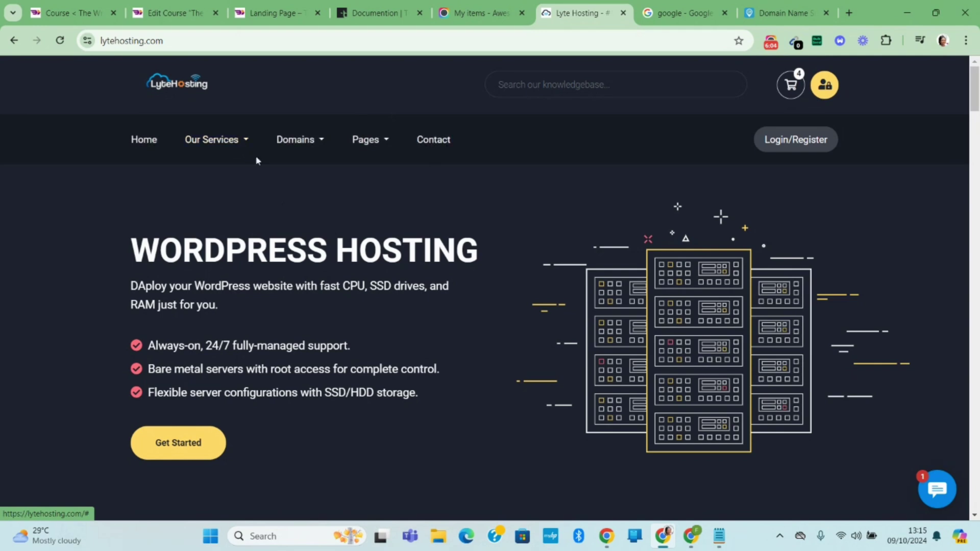
left_click(197, 146)
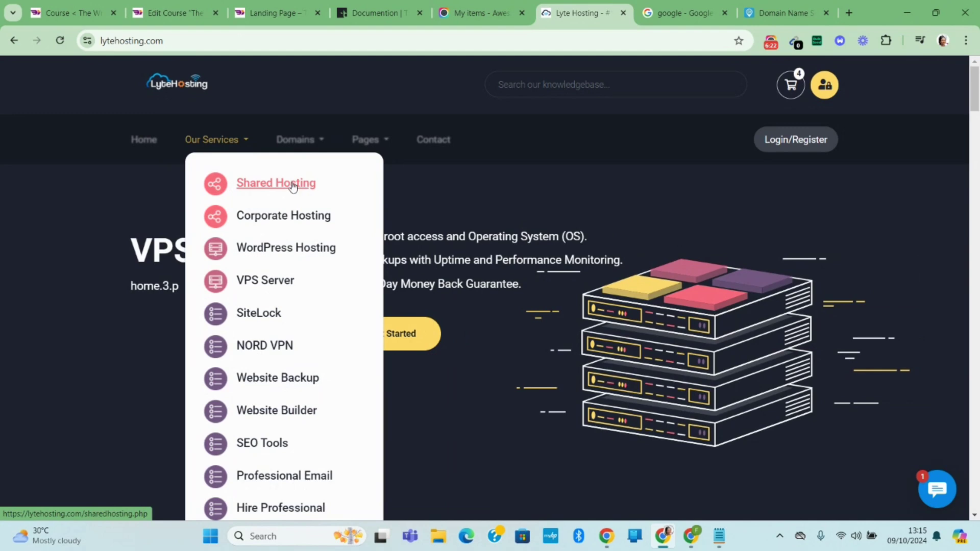
left_click(292, 185)
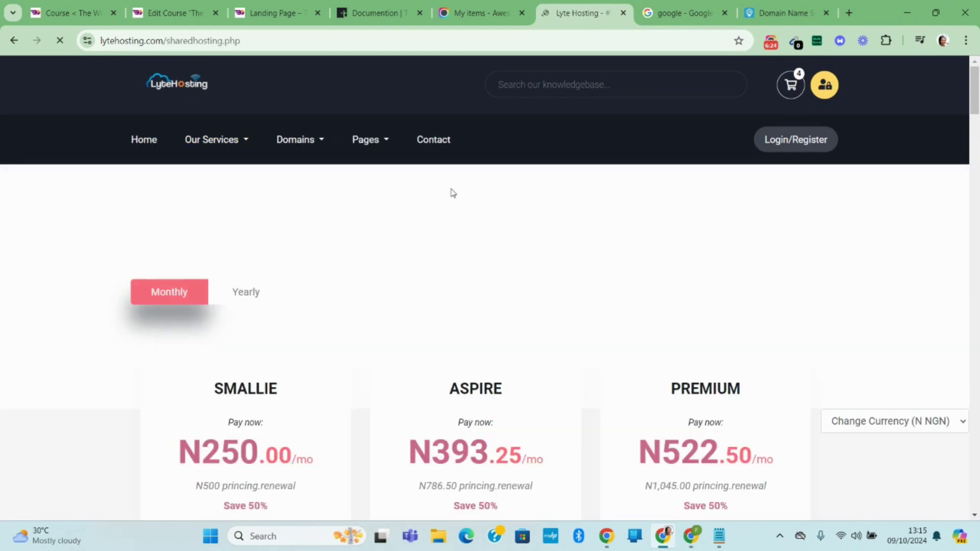
- Compare the monthly prices and features of the five shared hosting plans, from Smallie to Deluxe
scroll(357, 276, "down", 6)
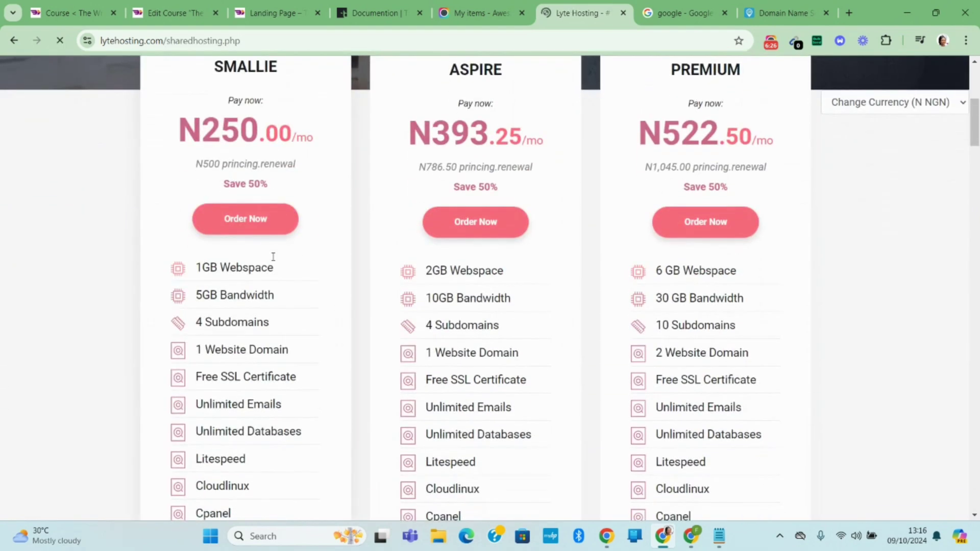
scroll(273, 257, "down", 10)
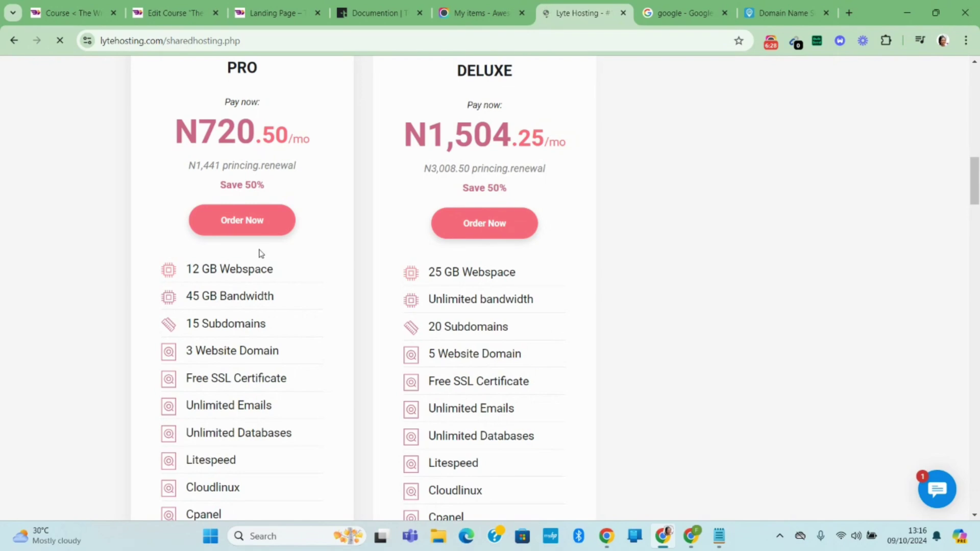
scroll(259, 252, "up", 15)
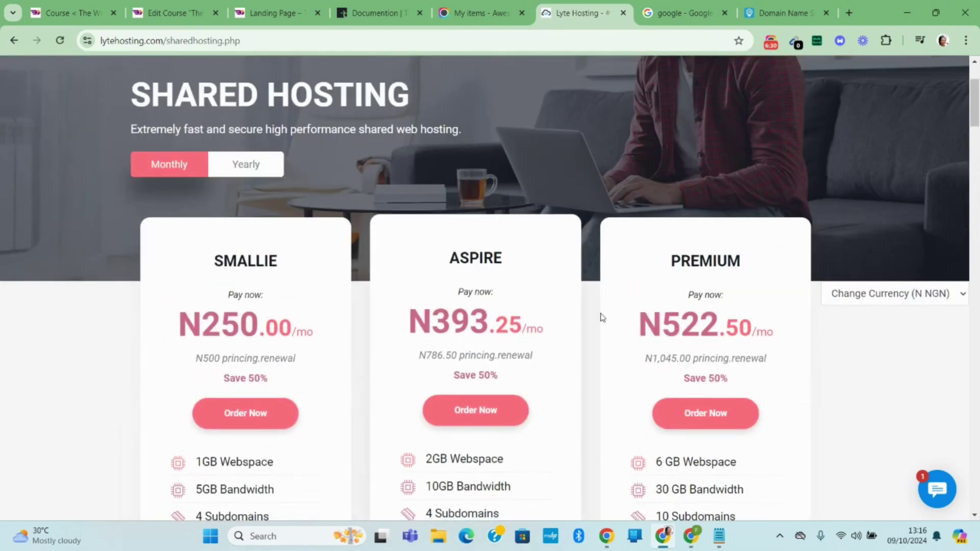
scroll(679, 275, "down", 5)
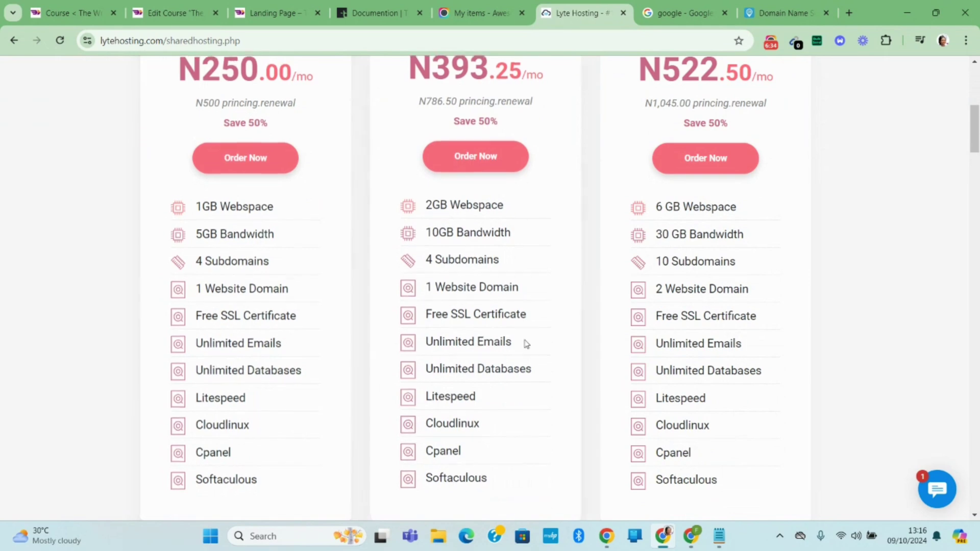
scroll(719, 432, "down", 6)
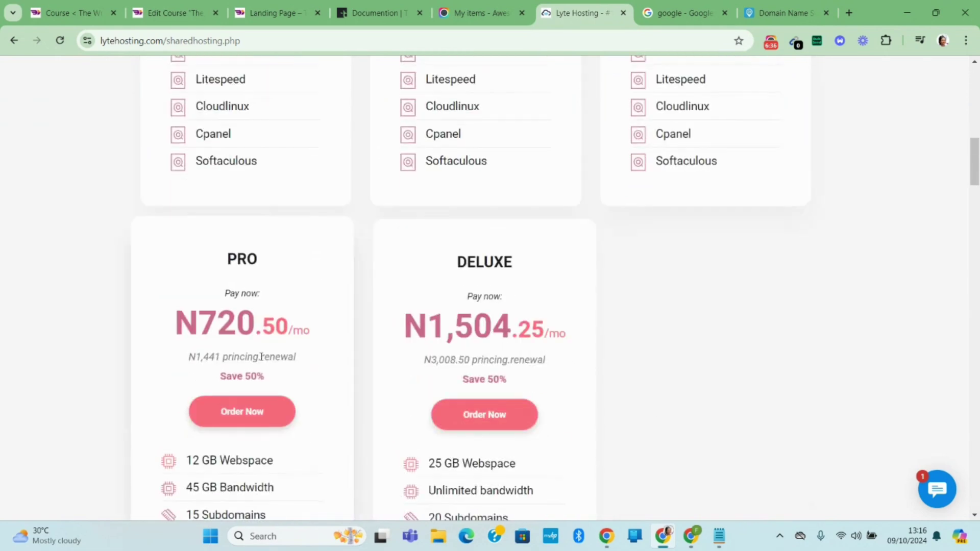
scroll(444, 319, "down", 6)
scroll(456, 307, "up", 15)
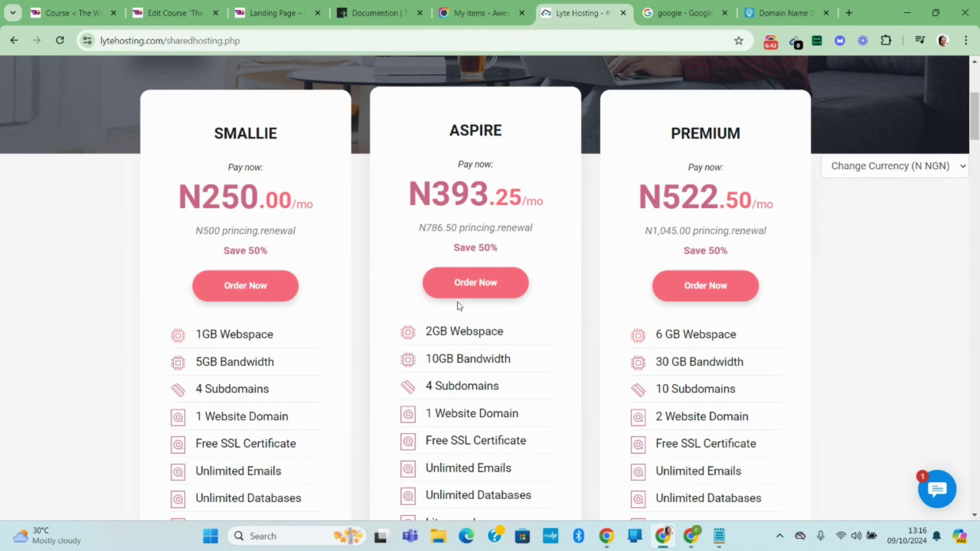
scroll(458, 306, "down", 10)
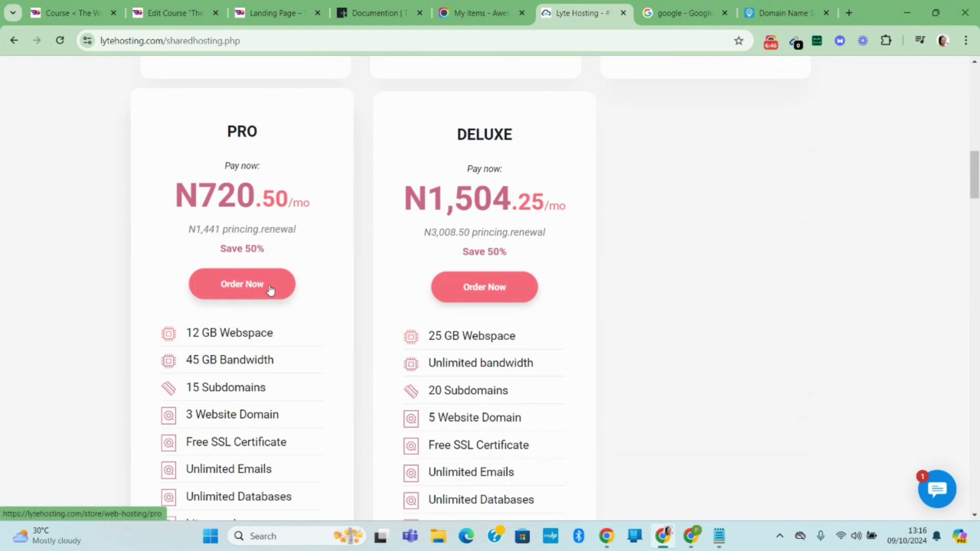
scroll(292, 310, "up", 7)
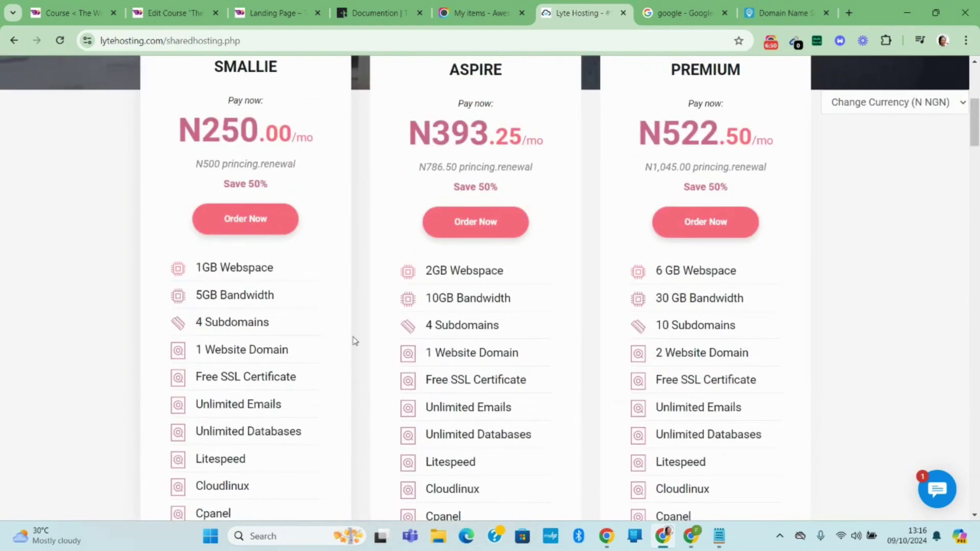
- Examine the webspace, bandwidth, subdomain and website domain allowances of the Smallie, Aspire and Premium plans
scroll(520, 350, "up", 1)
scroll(525, 347, "up", 3)
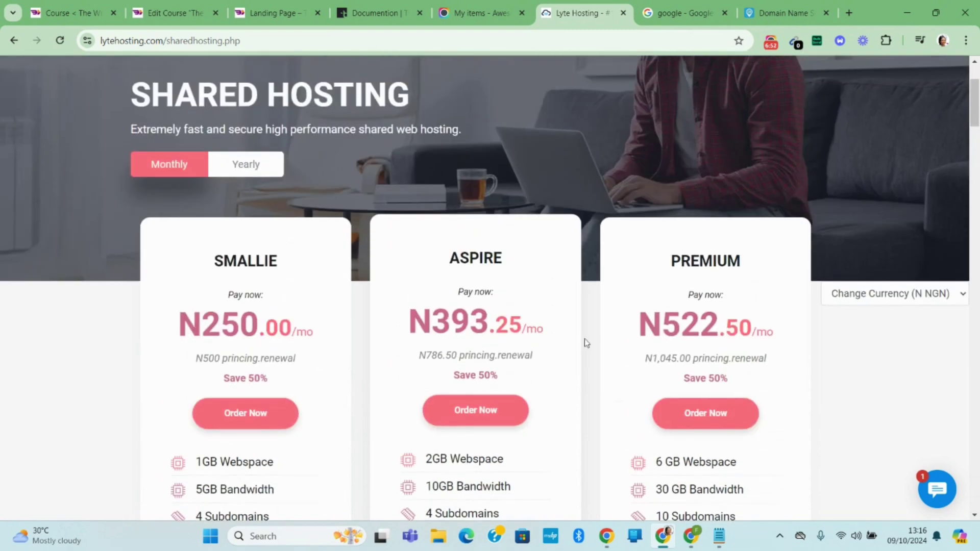
scroll(678, 260, "down", 1)
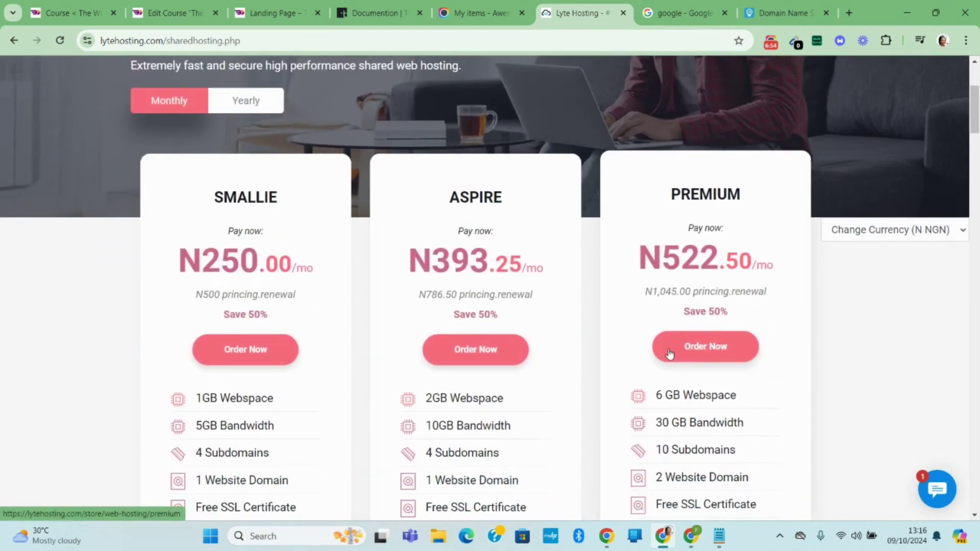
scroll(721, 352, "down", 4)
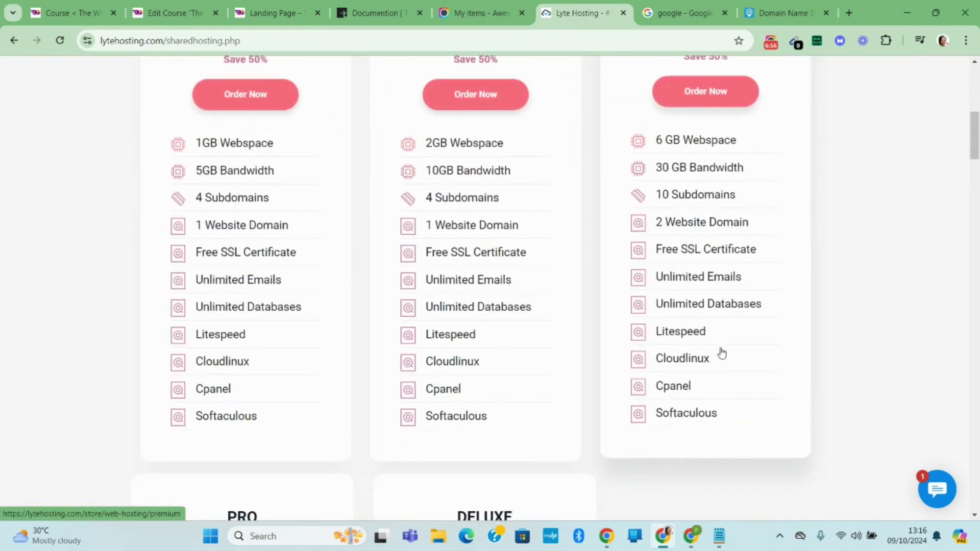
scroll(478, 275, "up", 5)
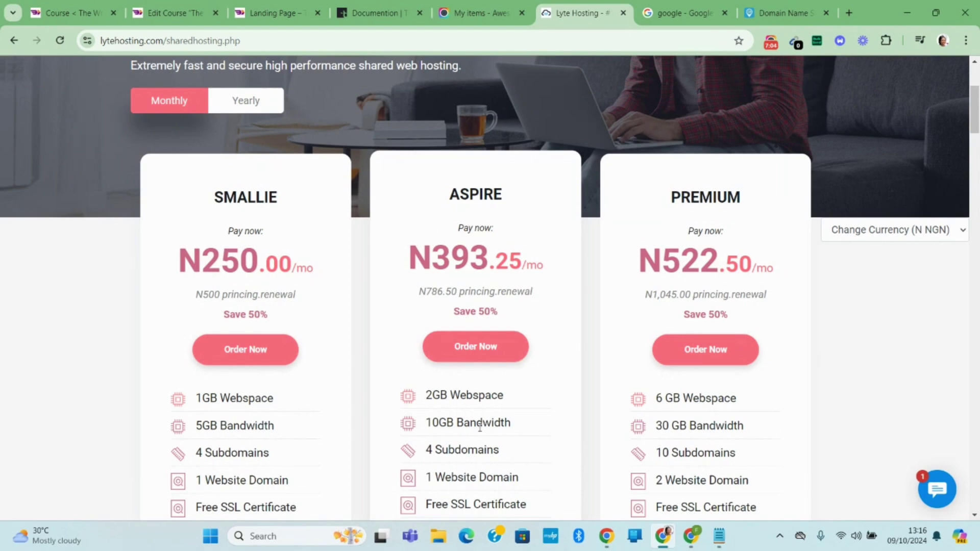
scroll(495, 256, "down", 5)
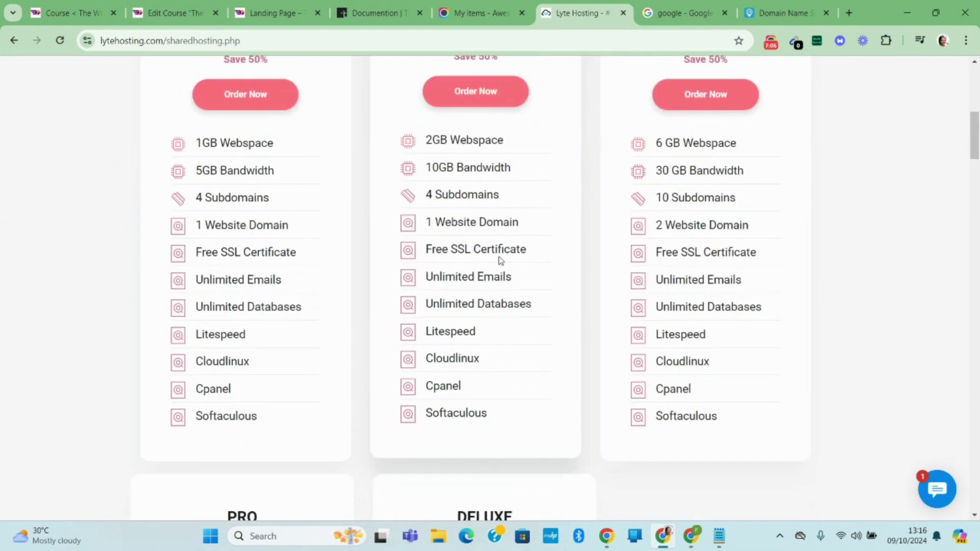
scroll(500, 260, "up", 5)
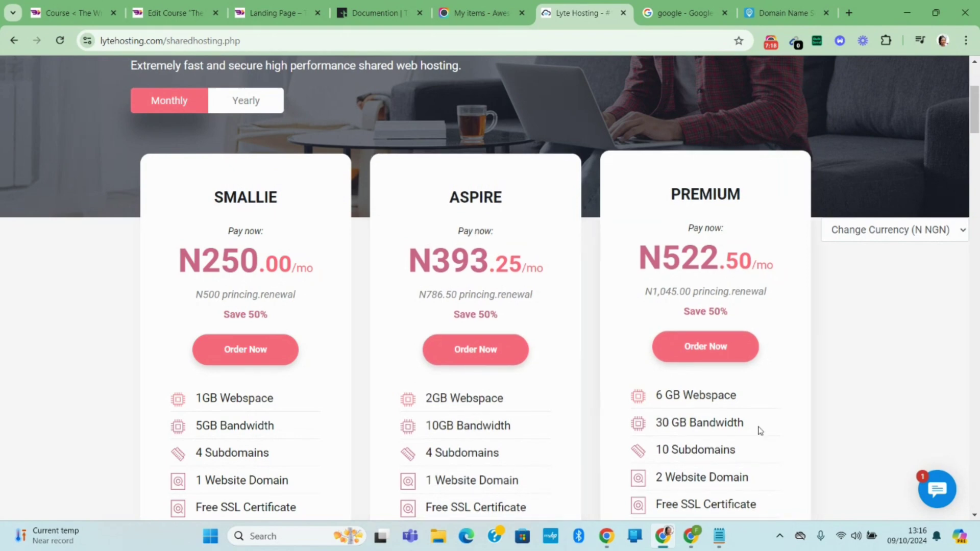
scroll(704, 434, "down", 2)
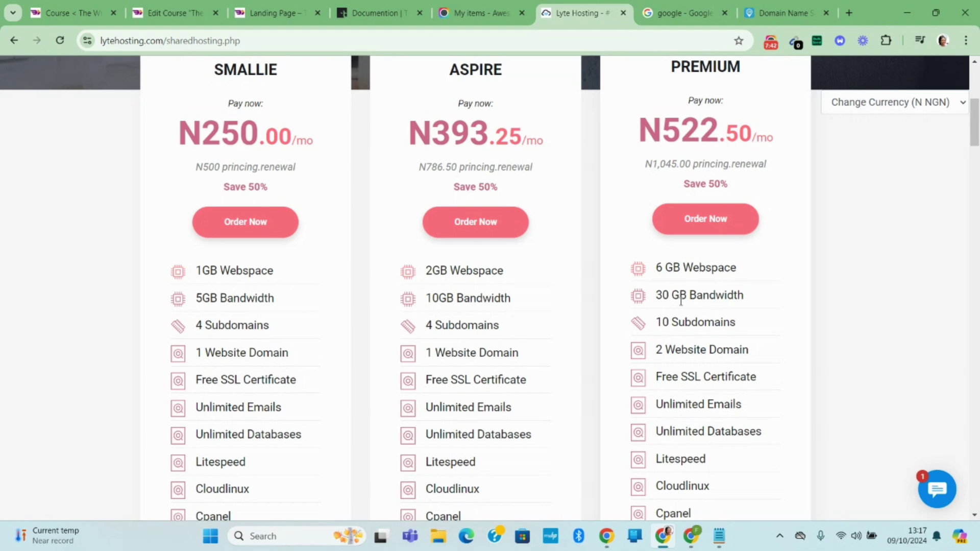
- Start an order for the Premium shared hosting plan
scroll(684, 306, "down", 10)
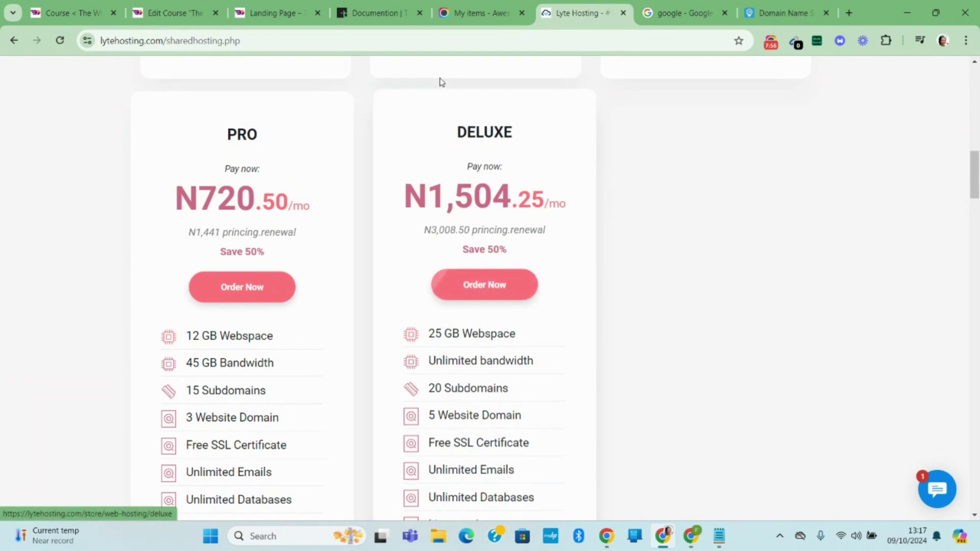
scroll(492, 157, "up", 5)
scroll(492, 157, "up", 7)
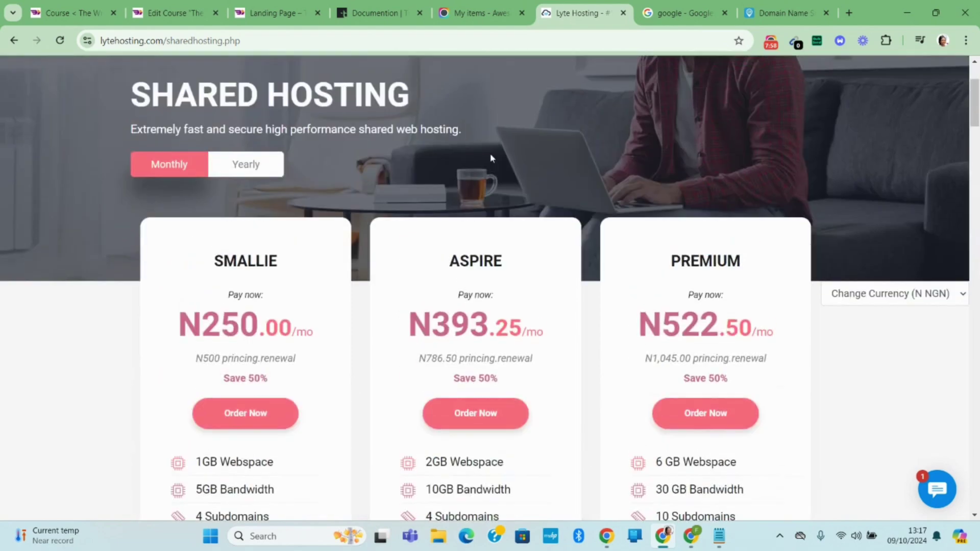
scroll(662, 284, "down", 2)
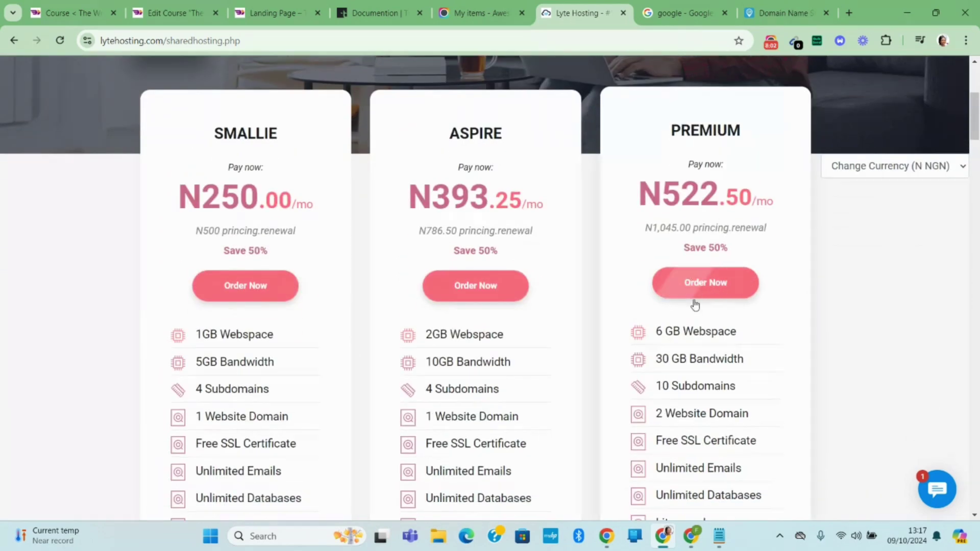
left_click(719, 283)
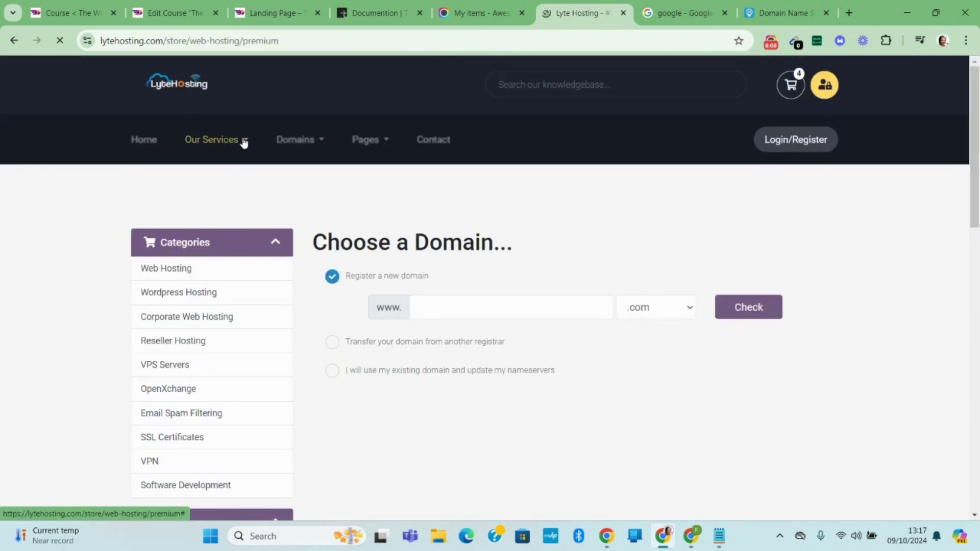
left_click(317, 147)
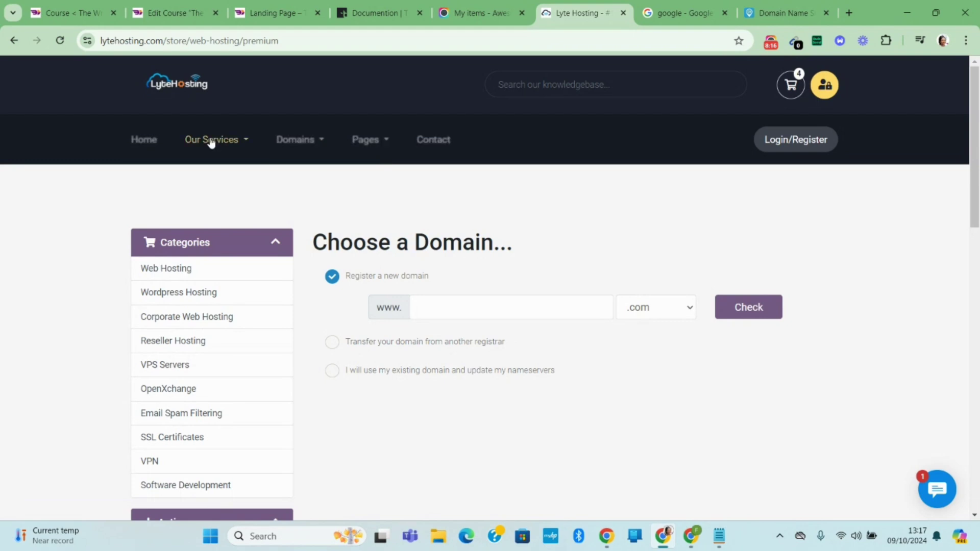
mouse_move(211, 142)
mouse_move(306, 147)
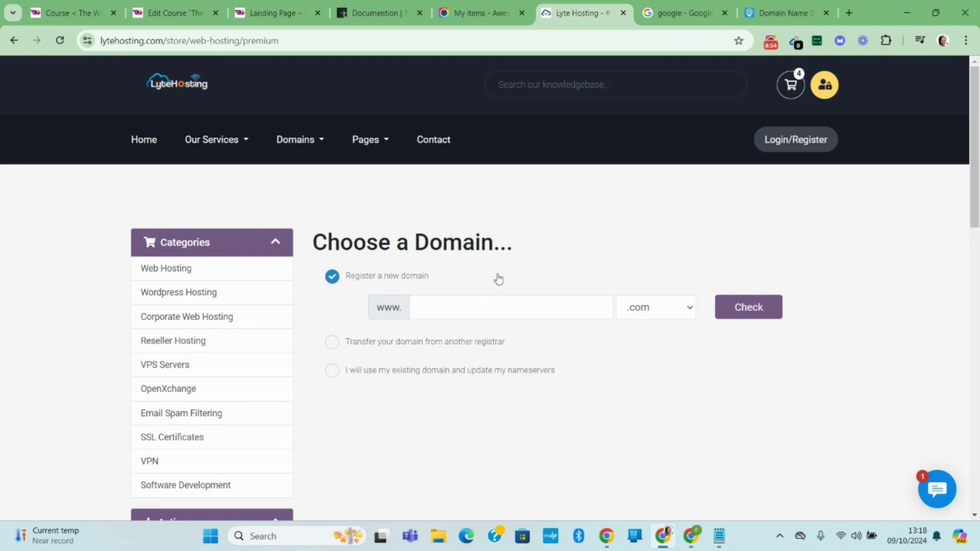
- Enter fredynews with the .com.ng extension as the new domain to register and check its availability
left_click(460, 312)
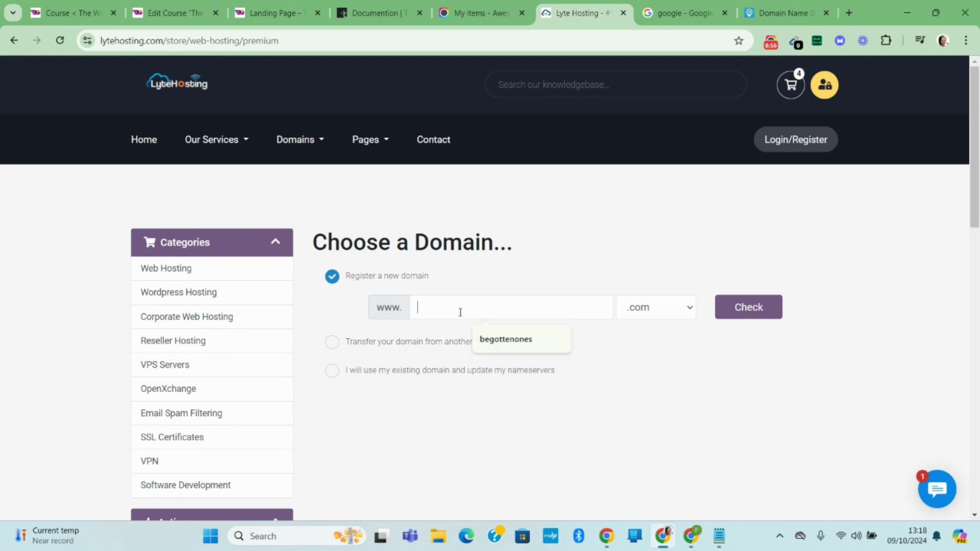
type("fredynews.com.ng")
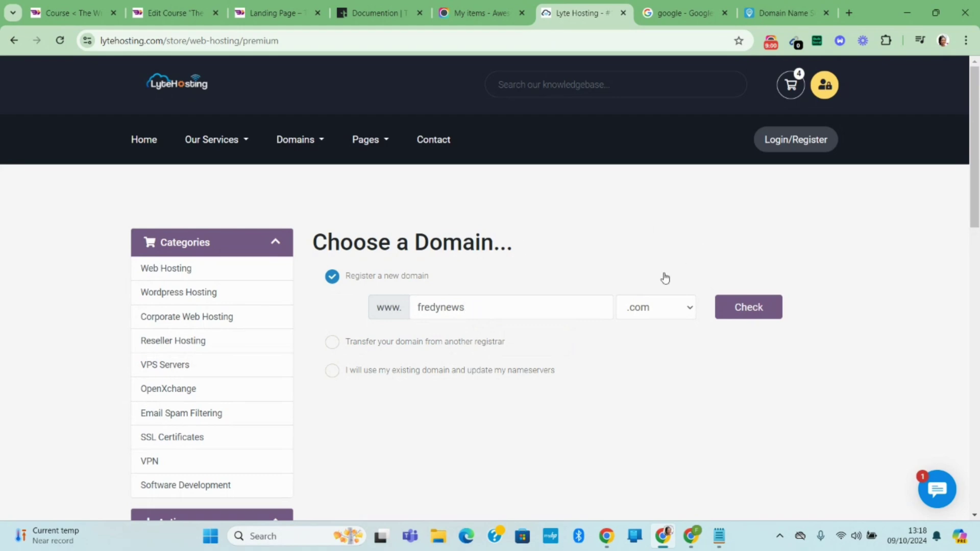
left_click(657, 314)
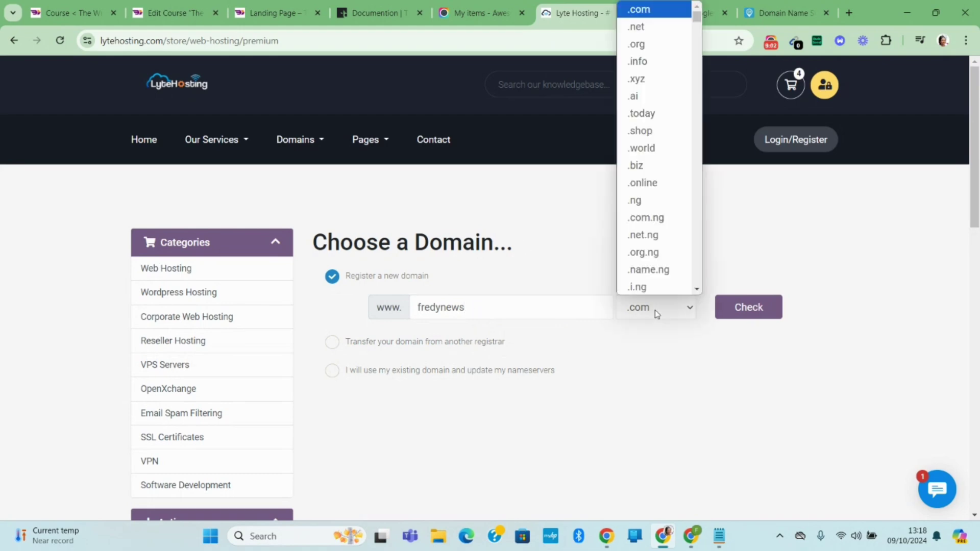
left_click(648, 224)
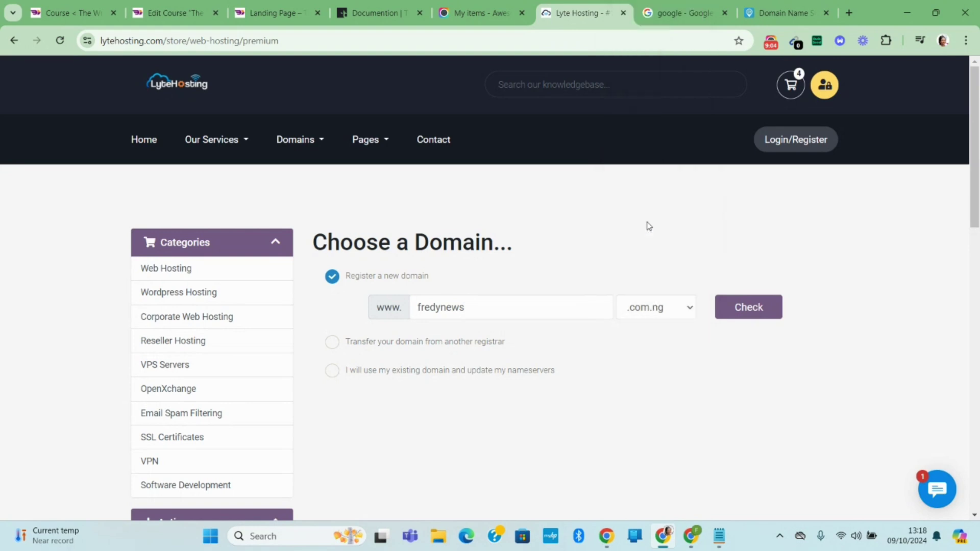
left_click(527, 314)
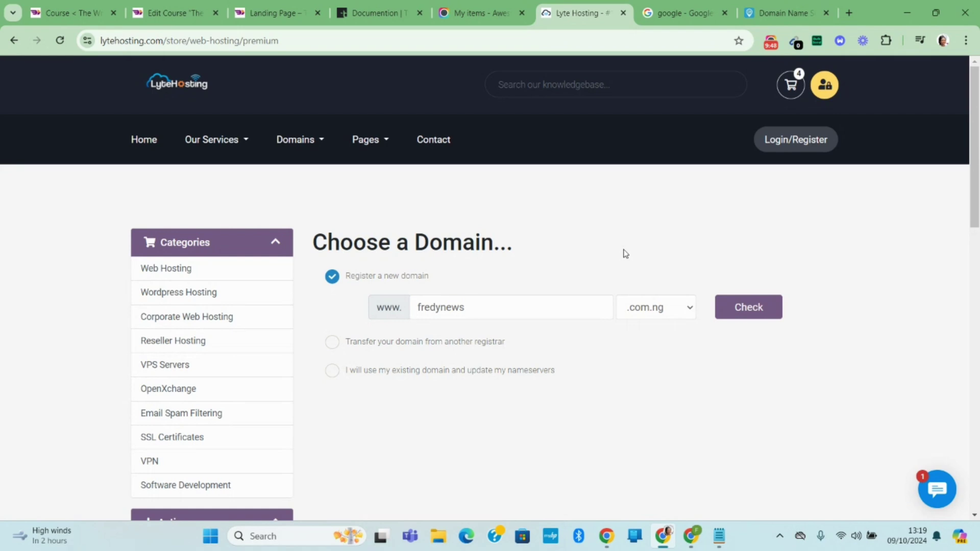
left_click(750, 308)
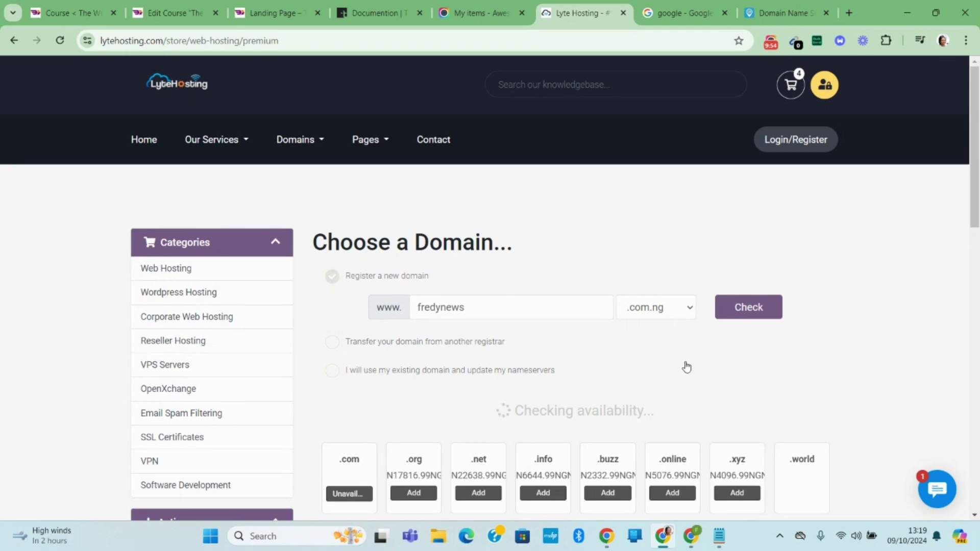
scroll(687, 367, "down", 3)
scroll(686, 368, "up", 1)
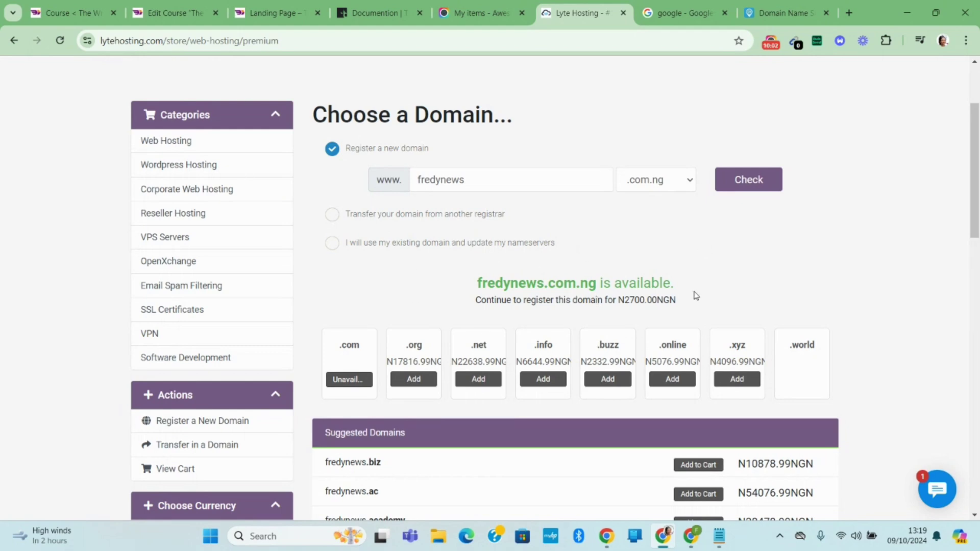
- Continue the Premium plan order with fredynews.com.ng as the new domain to register
scroll(694, 306, "up", 3)
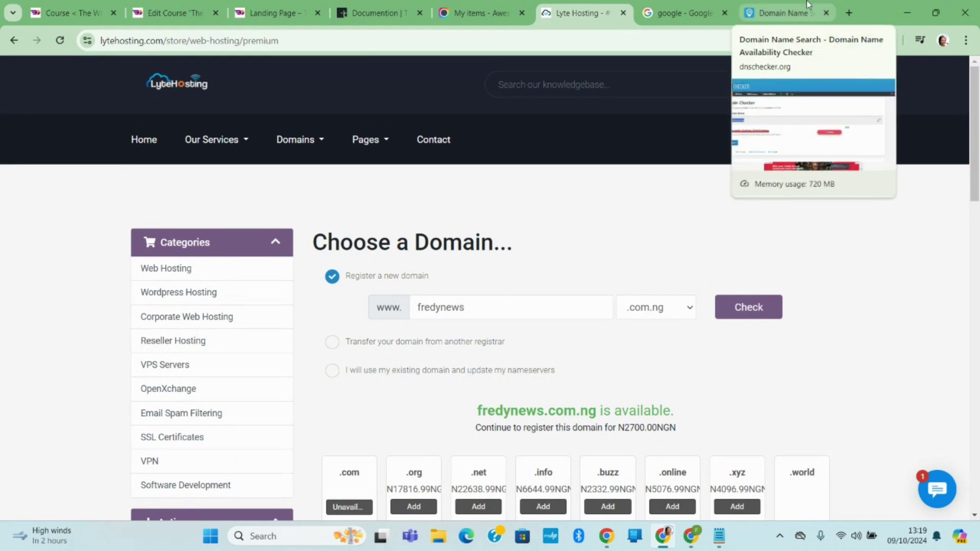
left_click(774, 4)
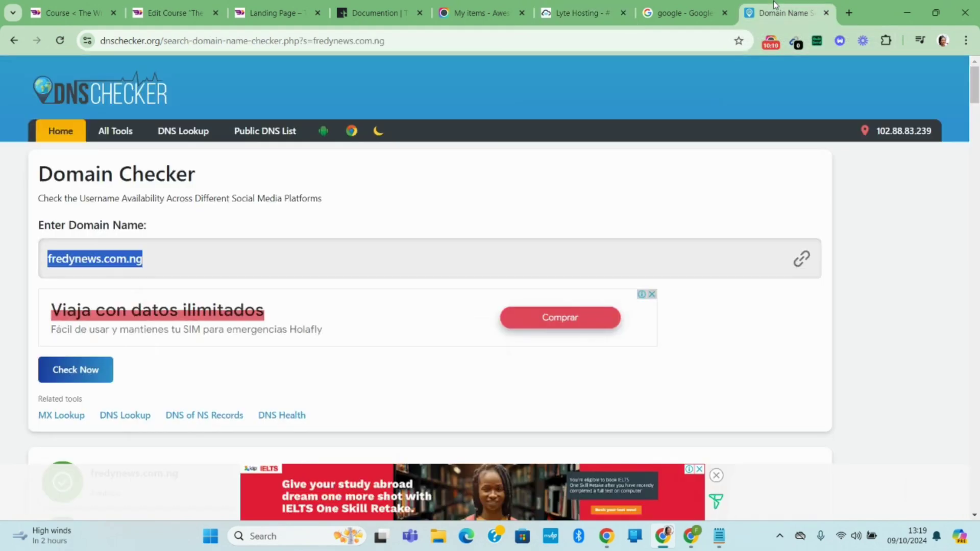
left_click(602, 5)
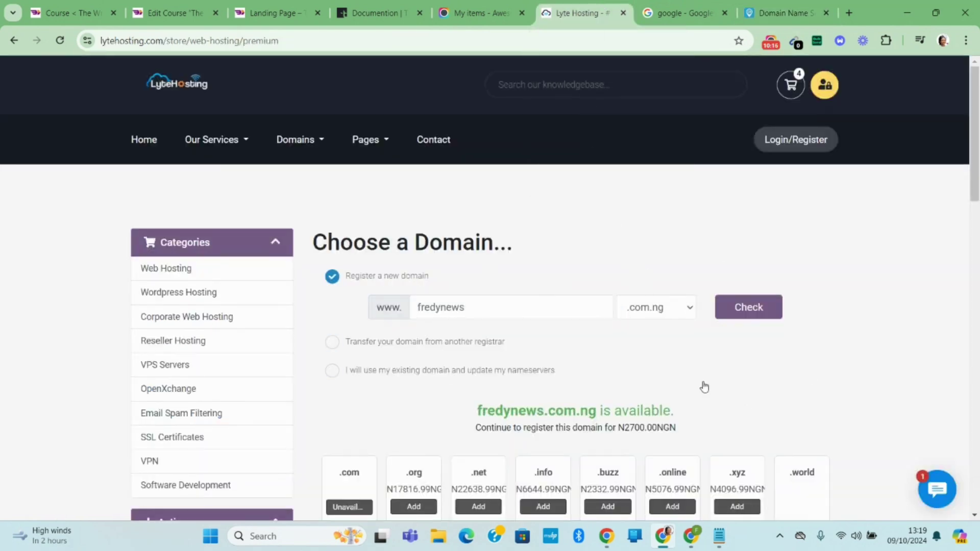
scroll(663, 360, "down", 5)
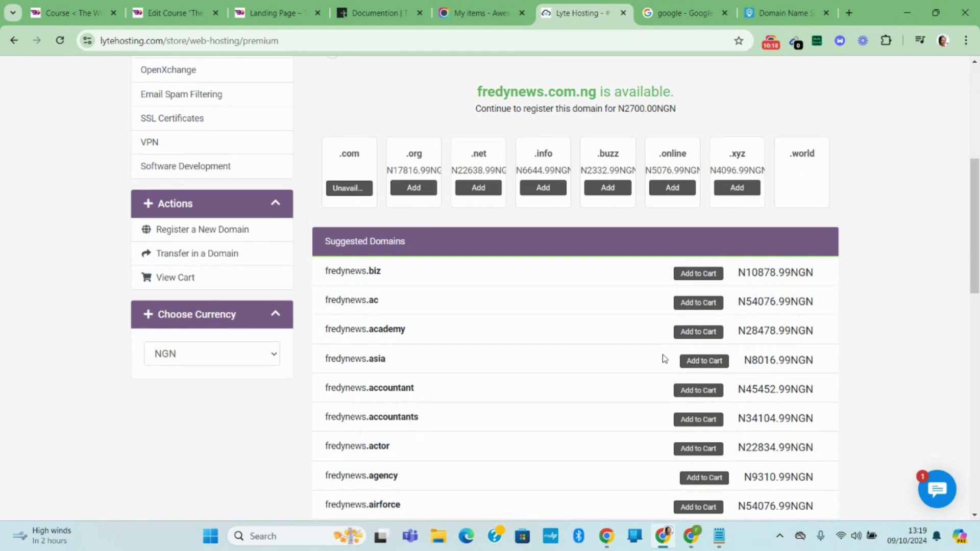
scroll(663, 359, "up", 4)
scroll(662, 352, "down", 11)
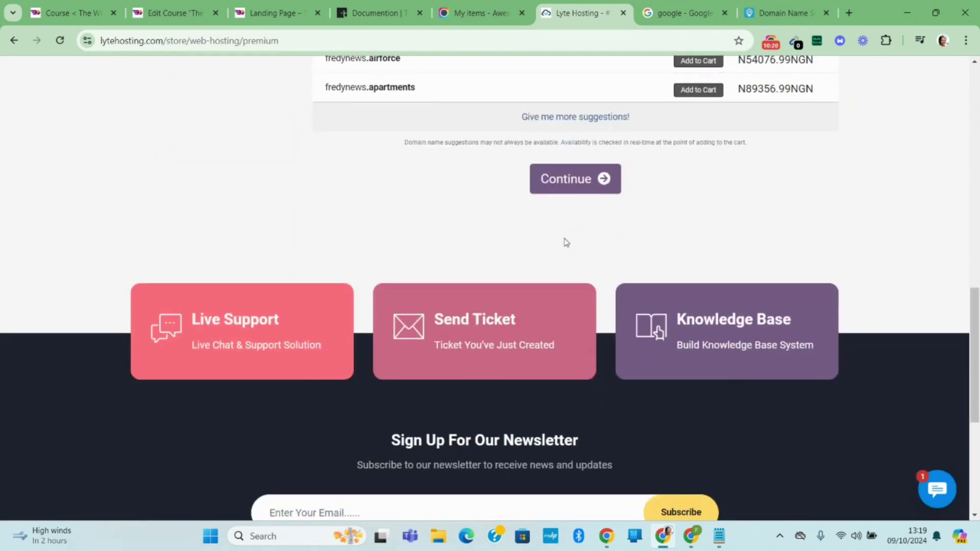
left_click(577, 182)
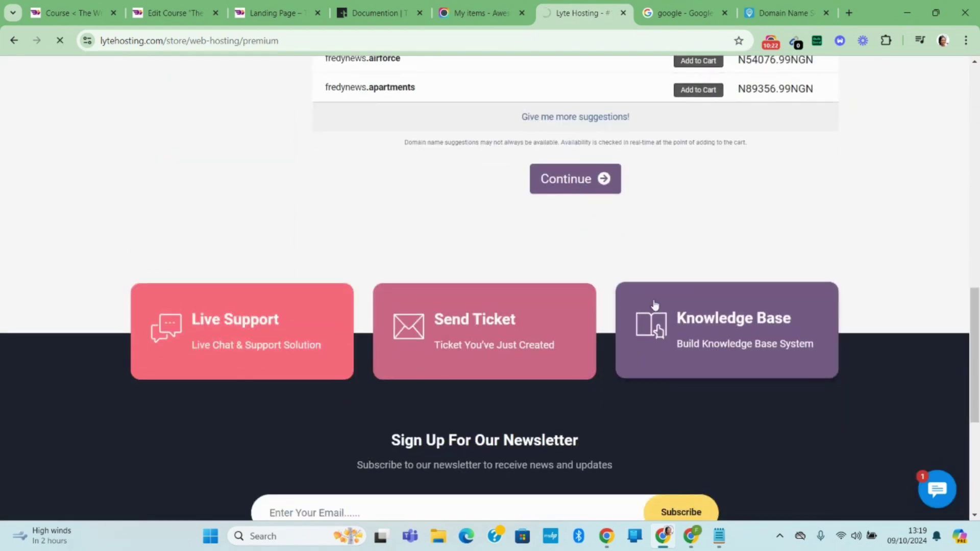
scroll(614, 284, "up", 3)
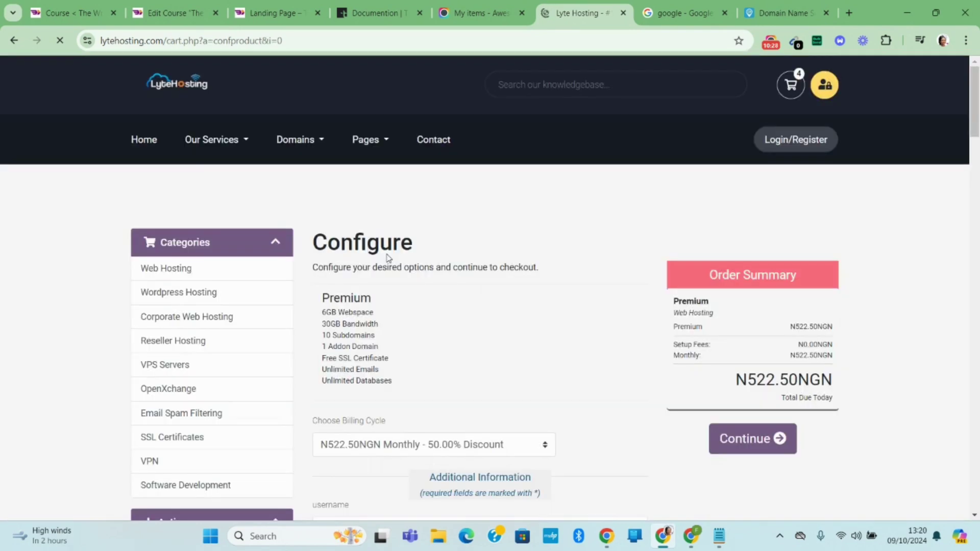
- Set the Premium plan's billing cycle to Triennially
scroll(403, 258, "down", 3)
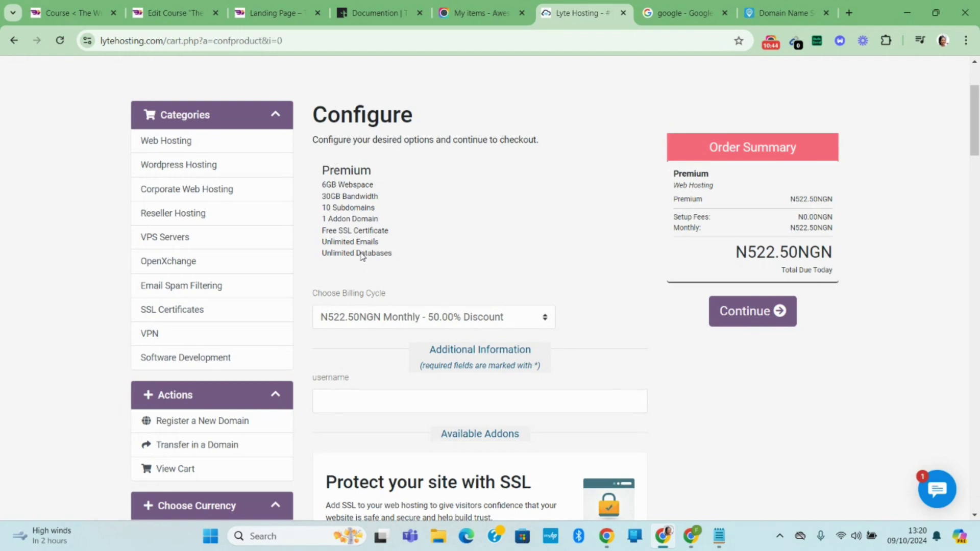
left_click(487, 317)
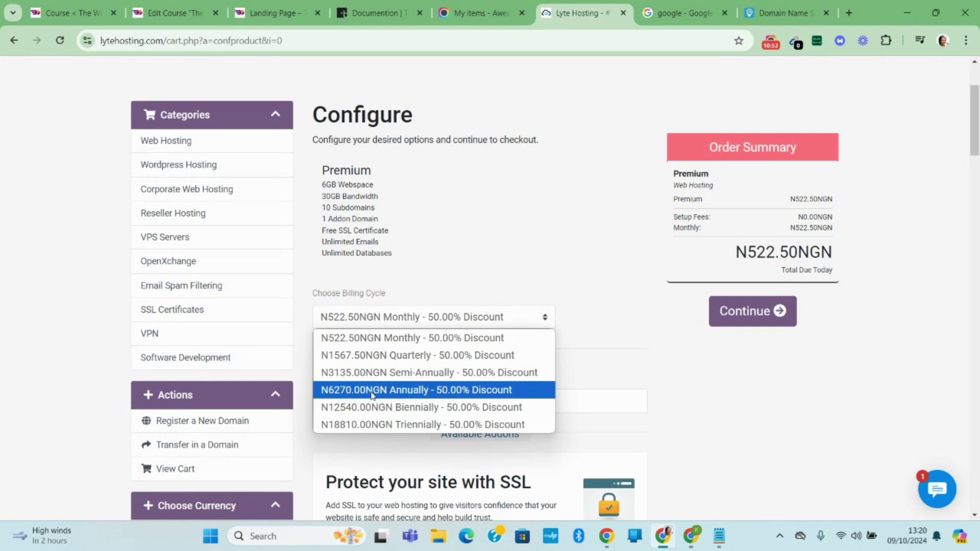
left_click(454, 432)
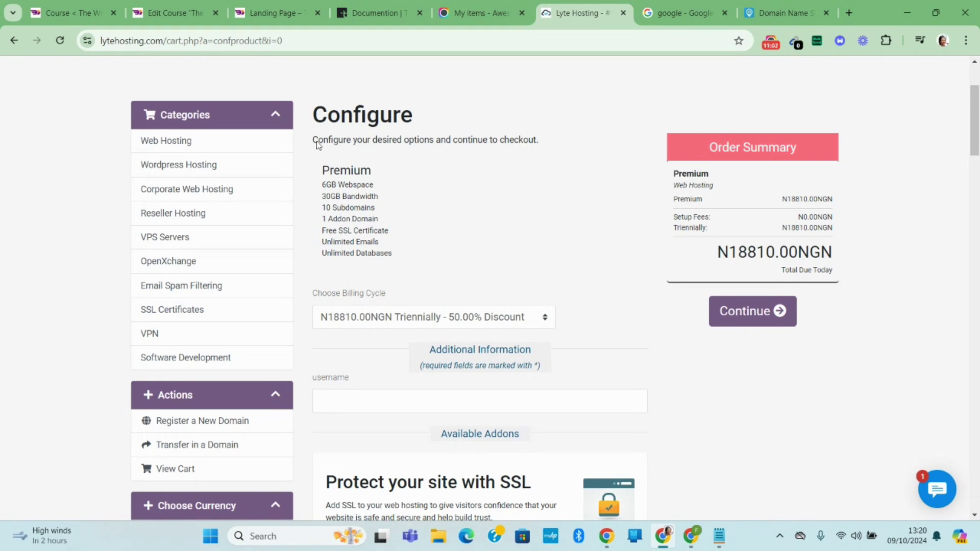
- Change the Premium plan's billing cycle to Annually at N6270.00NGN, checking it against the other cycle prices
left_click(506, 321)
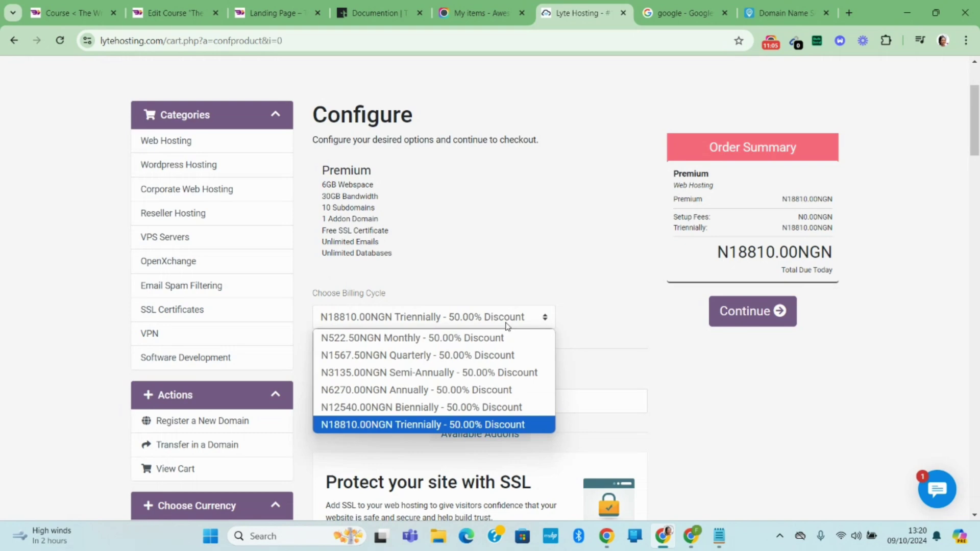
left_click(416, 389)
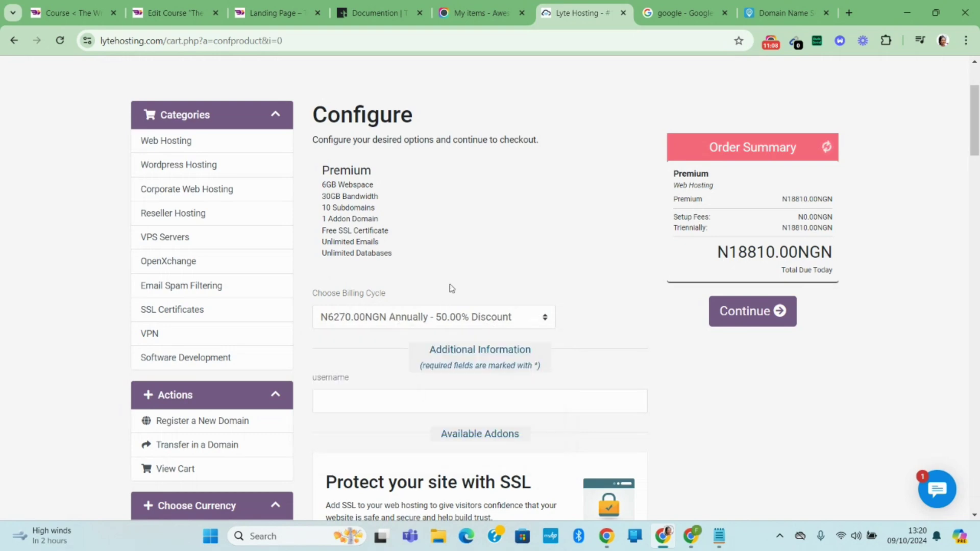
left_click(404, 320)
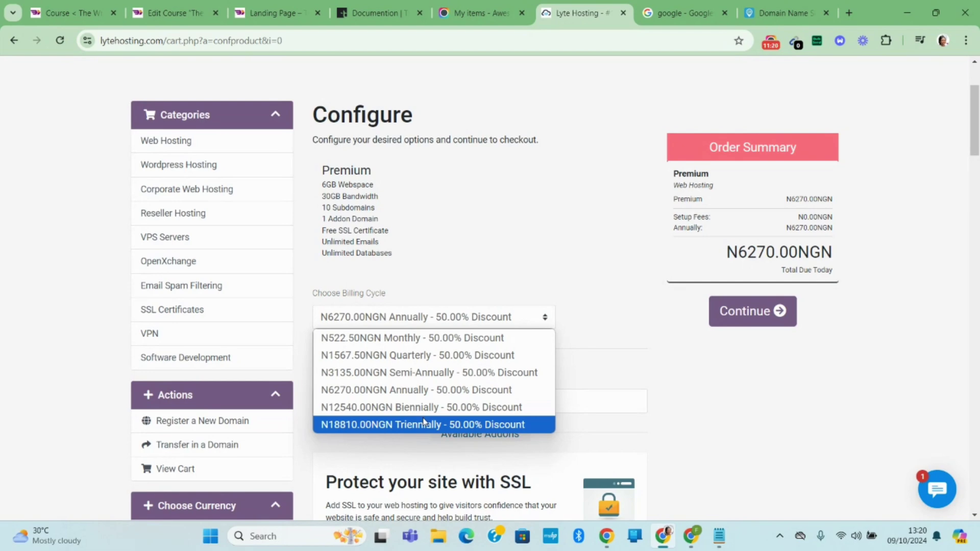
left_click(455, 297)
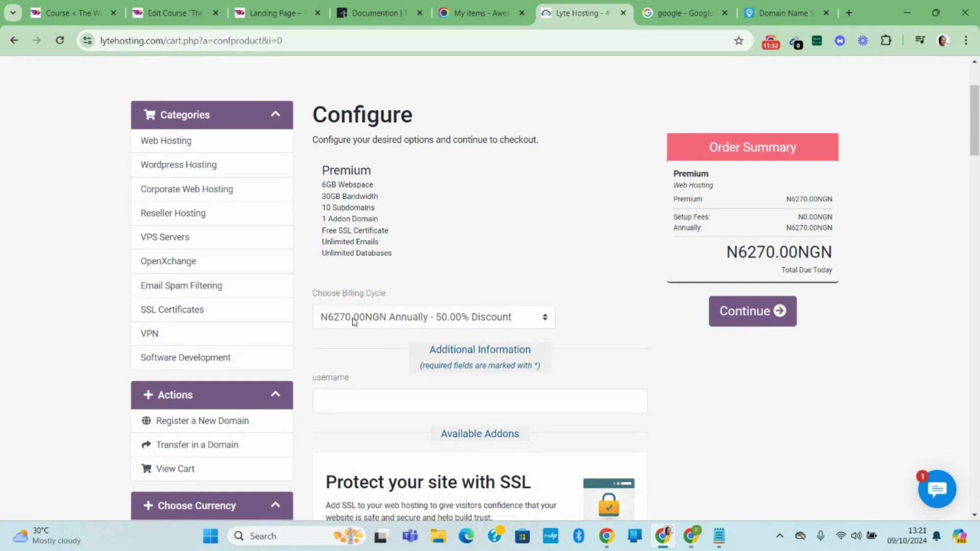
left_click(450, 324)
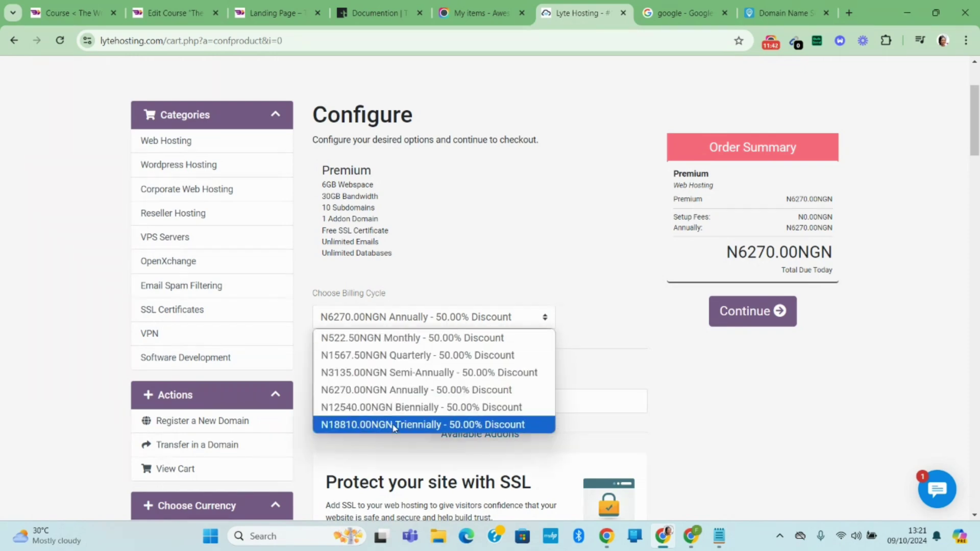
left_click(411, 390)
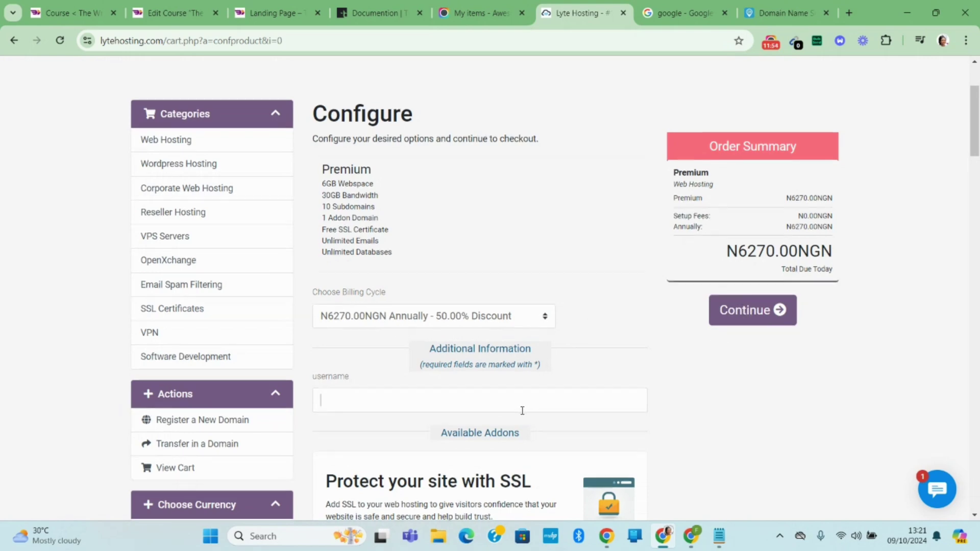
scroll(522, 410, "down", 1)
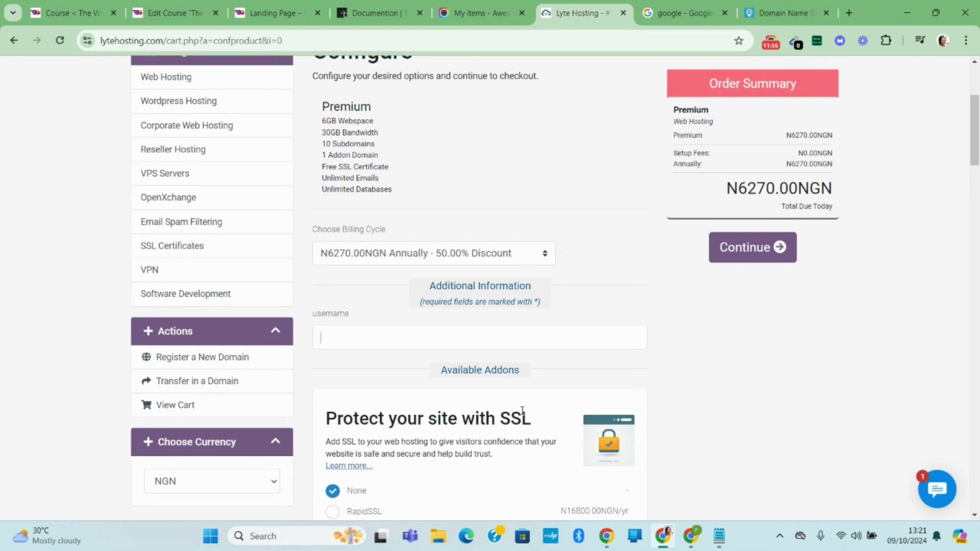
type("fredynews")
scroll(565, 372, "down", 1)
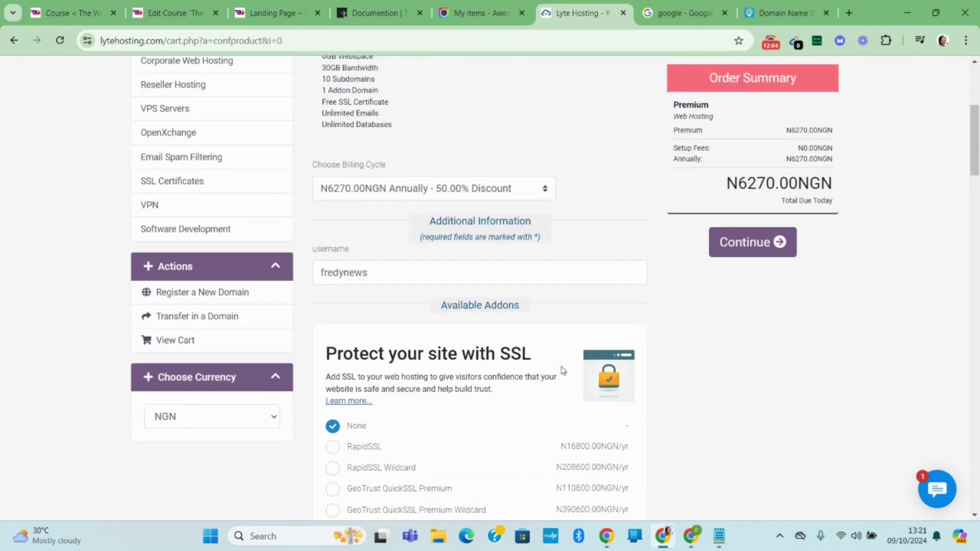
- Check the available SSL, email security, SiteLock and NordVPN add-ons and continue to the order review with none selected
scroll(492, 263, "down", 6)
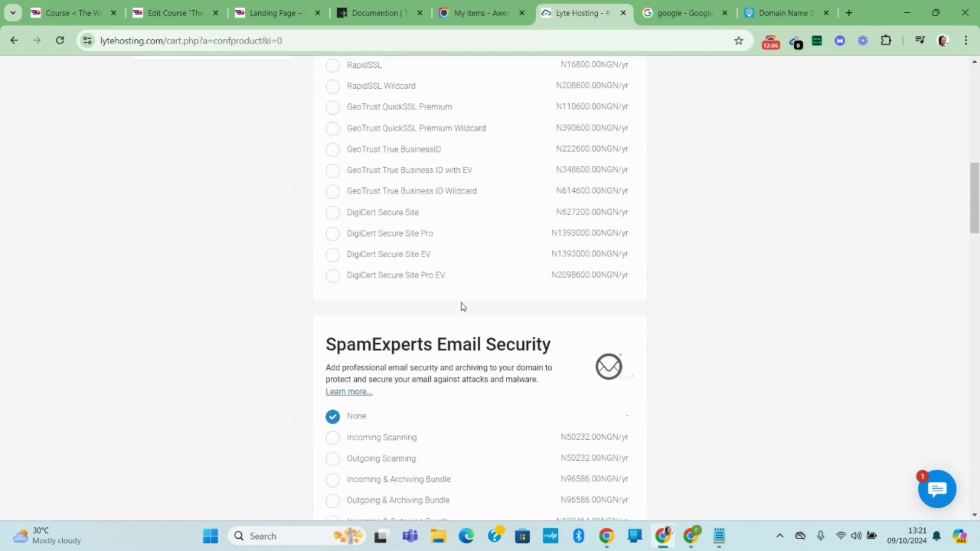
scroll(421, 380, "down", 6)
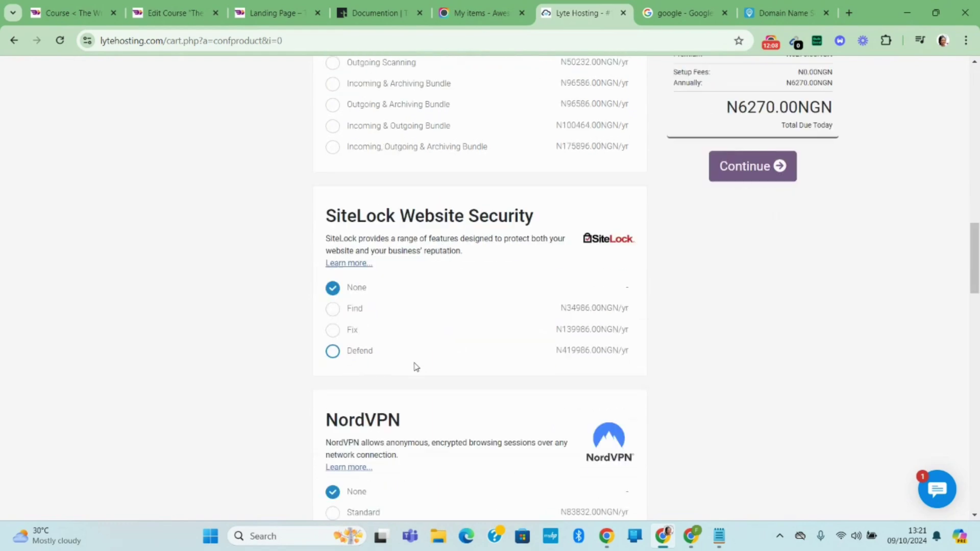
scroll(416, 367, "down", 4)
scroll(416, 407, "up", 6)
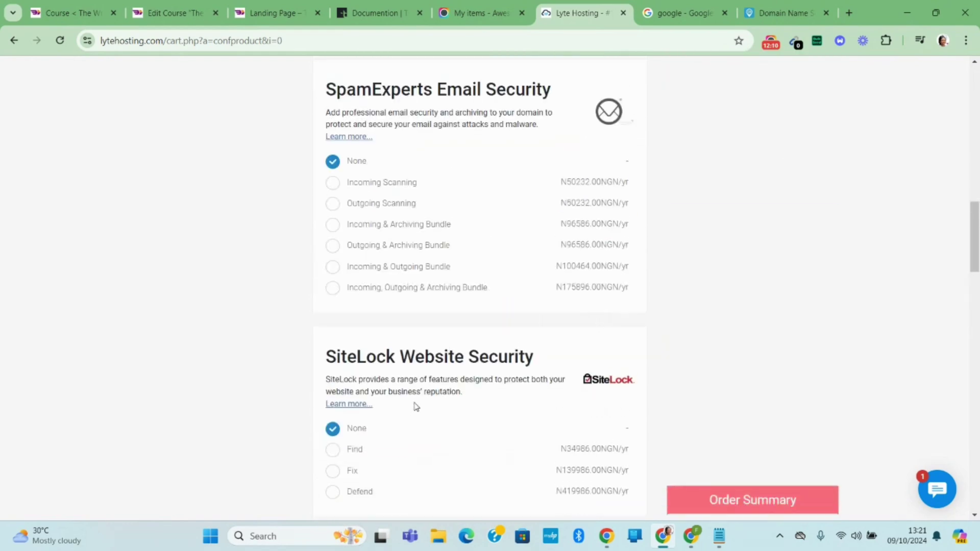
scroll(416, 407, "up", 12)
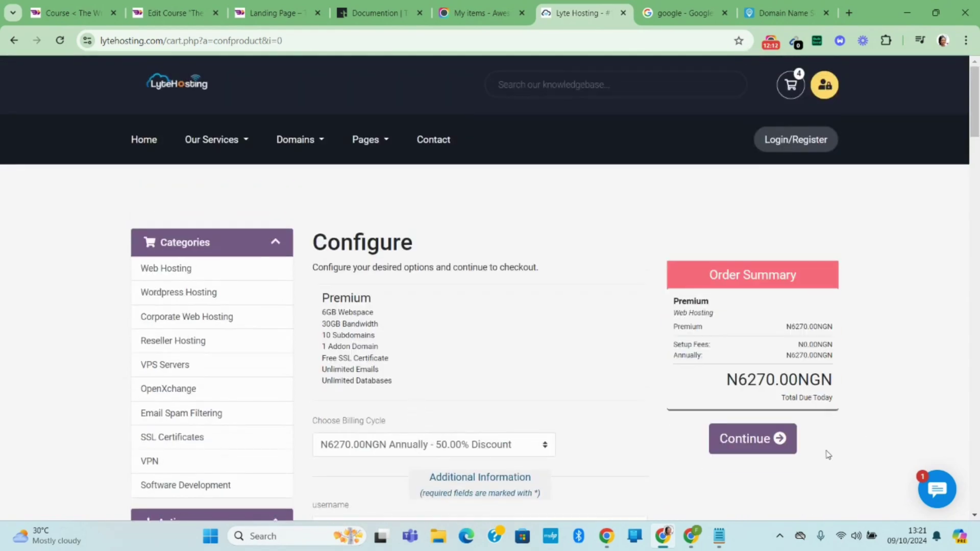
left_click(750, 447)
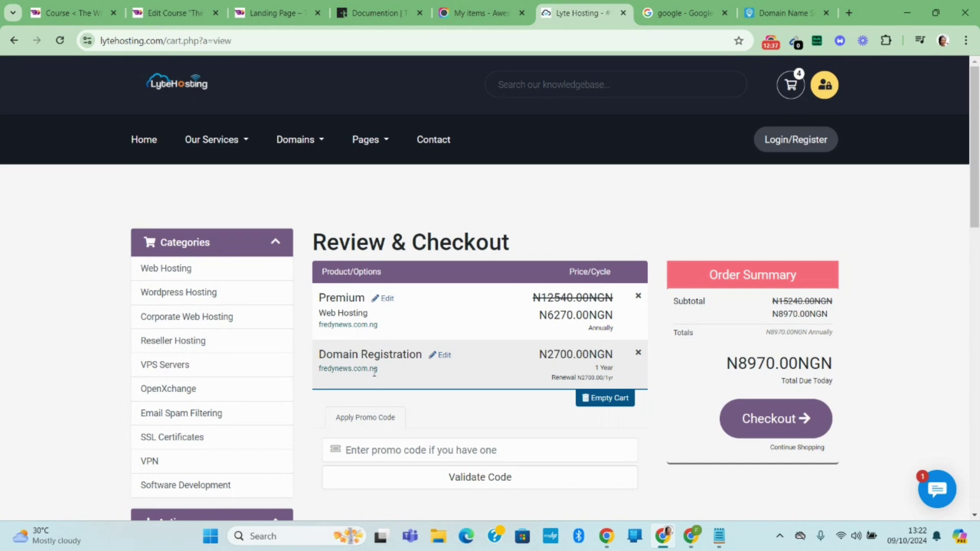
- Open the fredynews.com.ng domain registration in the cart for editing
left_click(444, 356)
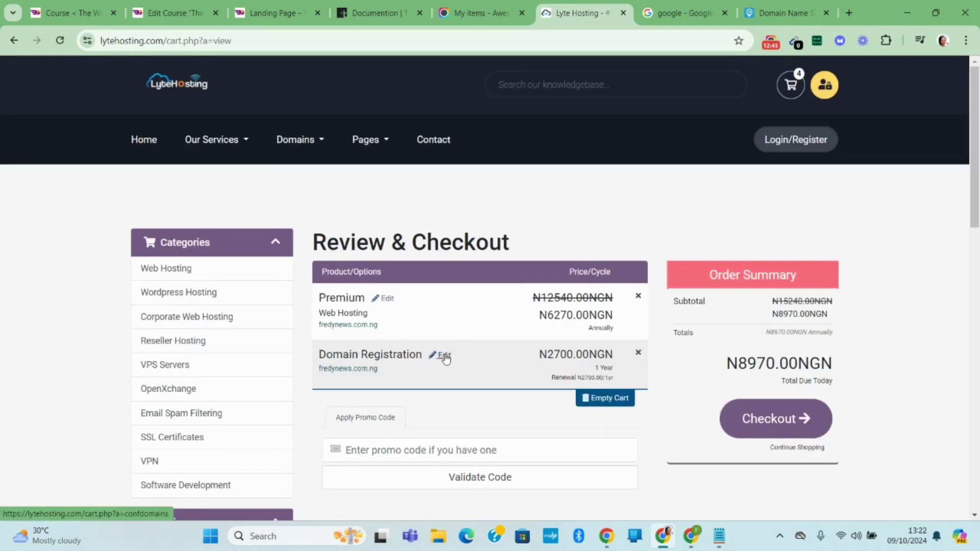
scroll(445, 358, "down", 2)
scroll(443, 356, "up", 1)
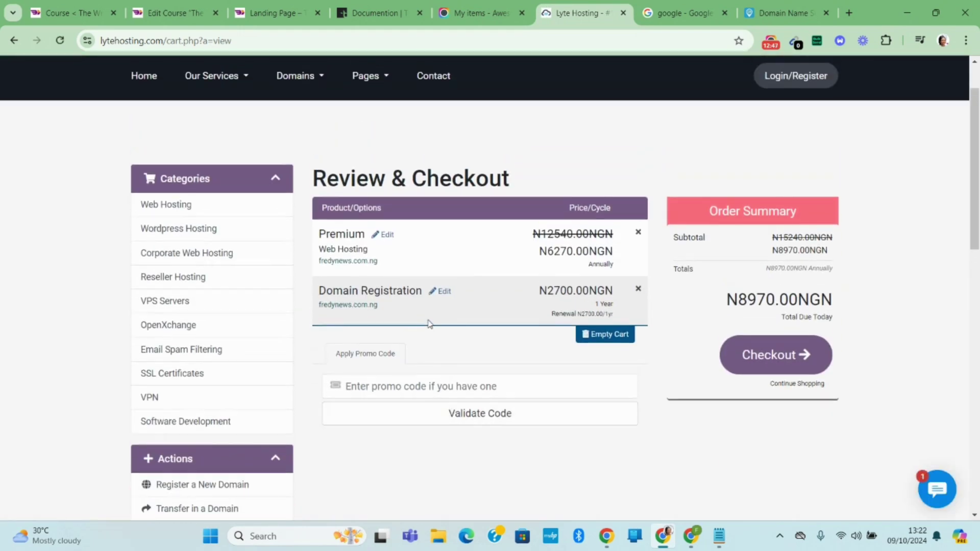
left_click(443, 294)
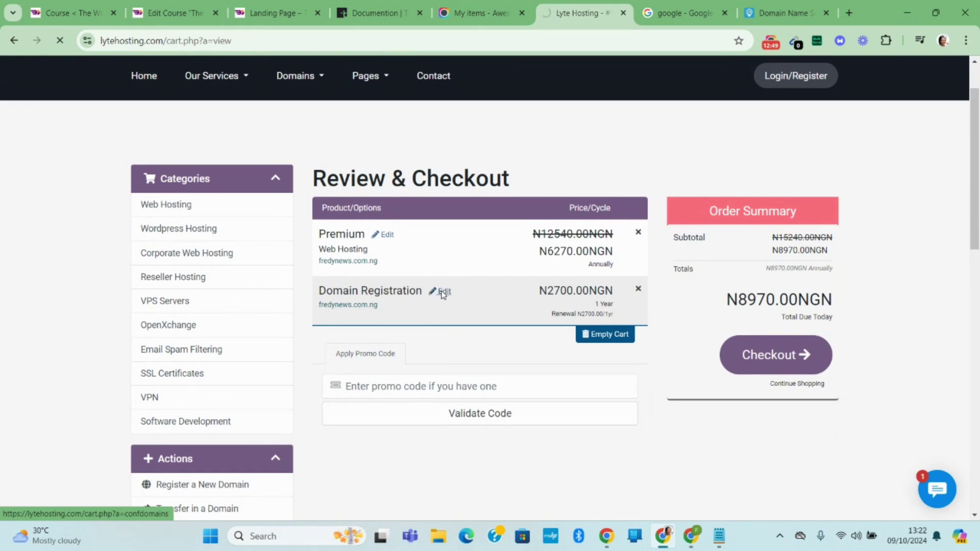
scroll(441, 293, "up", 1)
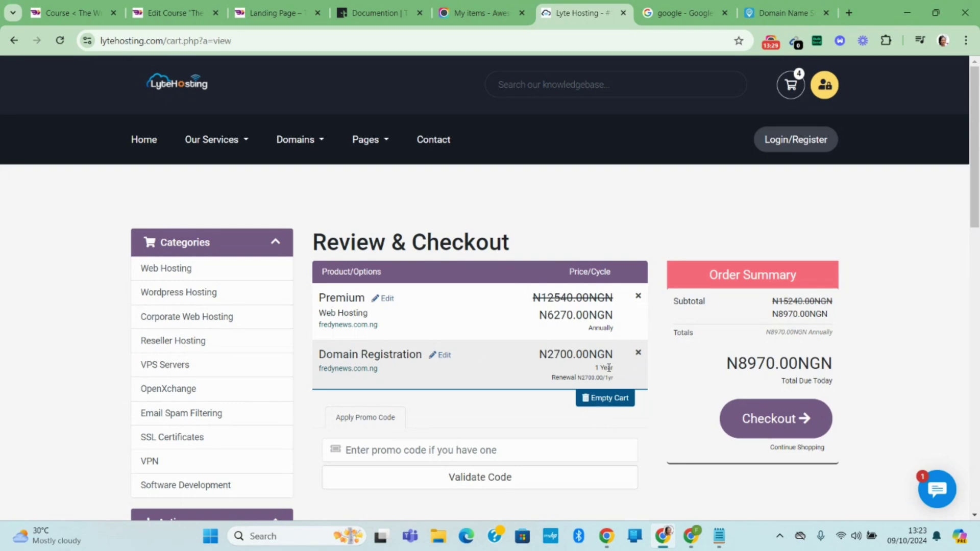
- Proceed to checkout and fill in the customer's personal information and billing address
left_click(774, 428)
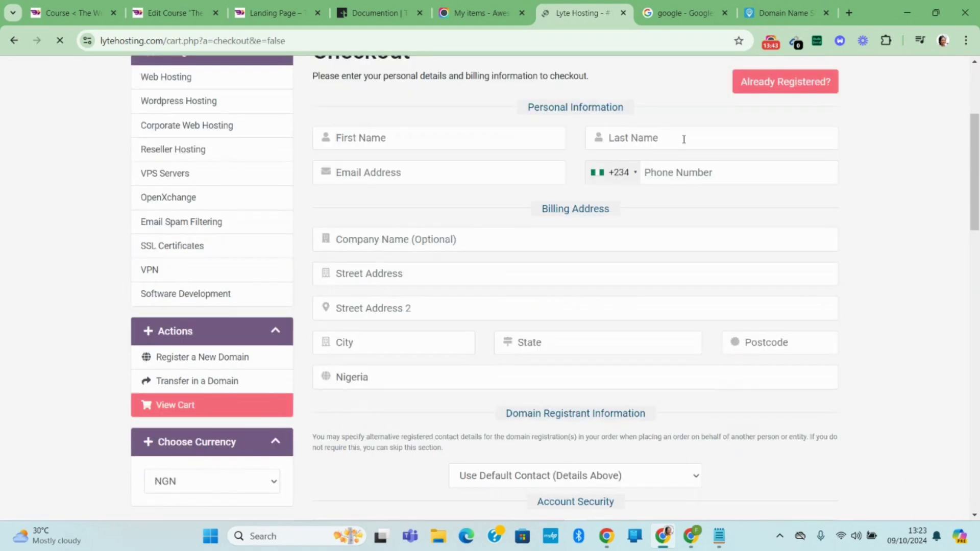
left_click(402, 146)
left_click(444, 174)
scroll(563, 322, "down", 3)
scroll(563, 322, "down", 1)
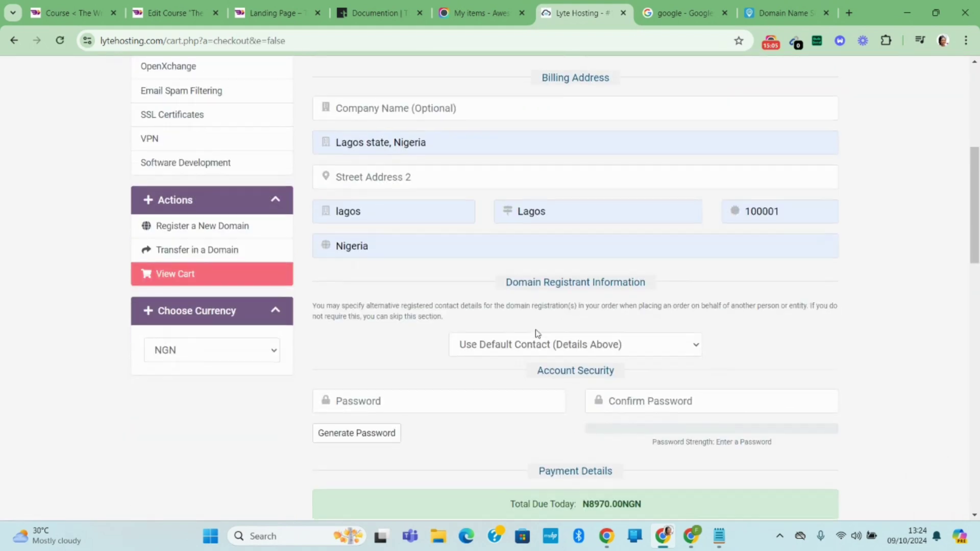
- Look over the account password fields and the available payment methods on the checkout form
left_click(408, 343)
left_click(666, 340)
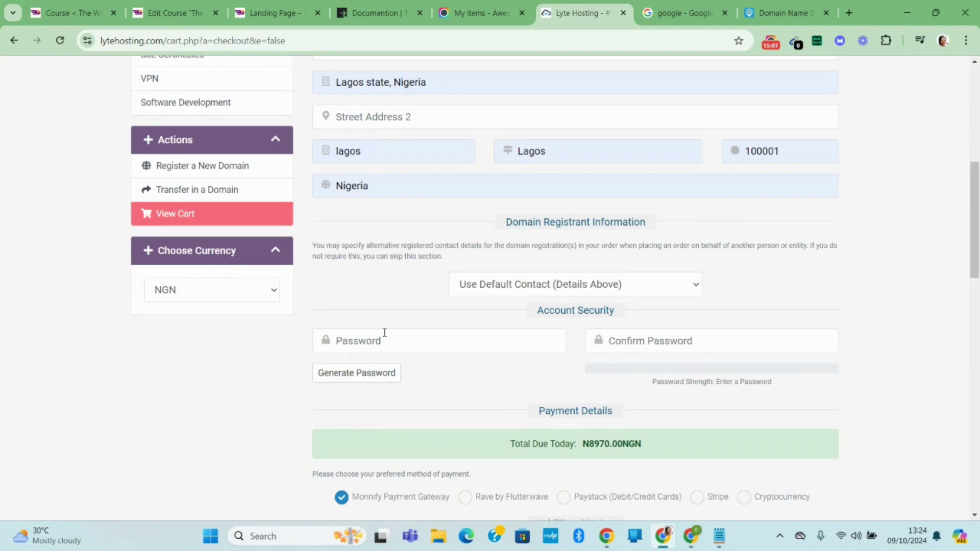
scroll(223, 393, "down", 3)
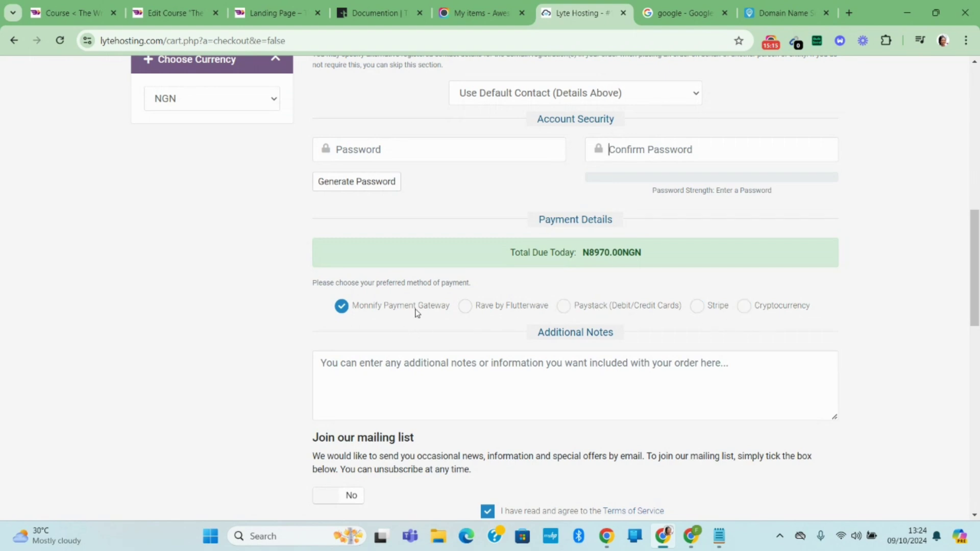
scroll(497, 333, "down", 3)
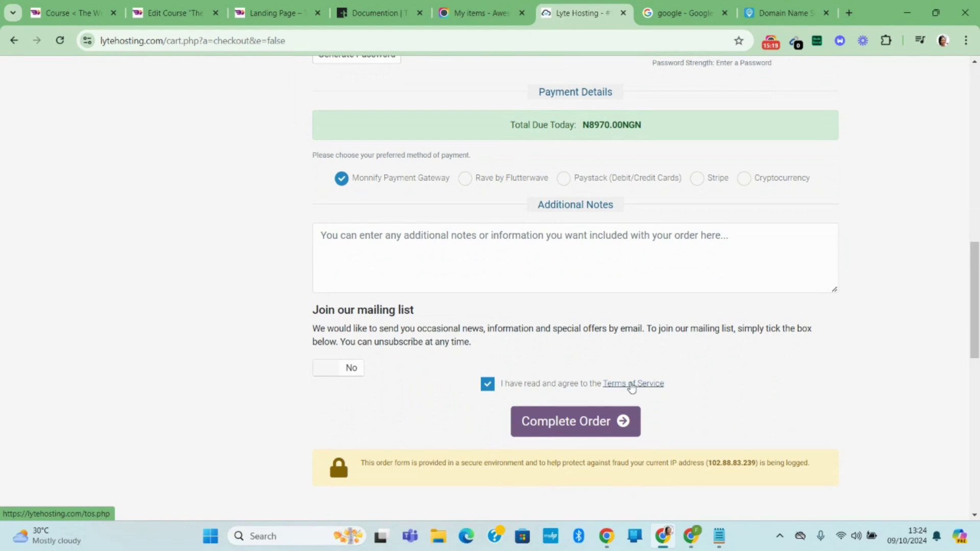
- Agree to the Terms of Service and complete the order with the Monnify Payment Gateway
left_click(488, 387)
left_click(488, 389)
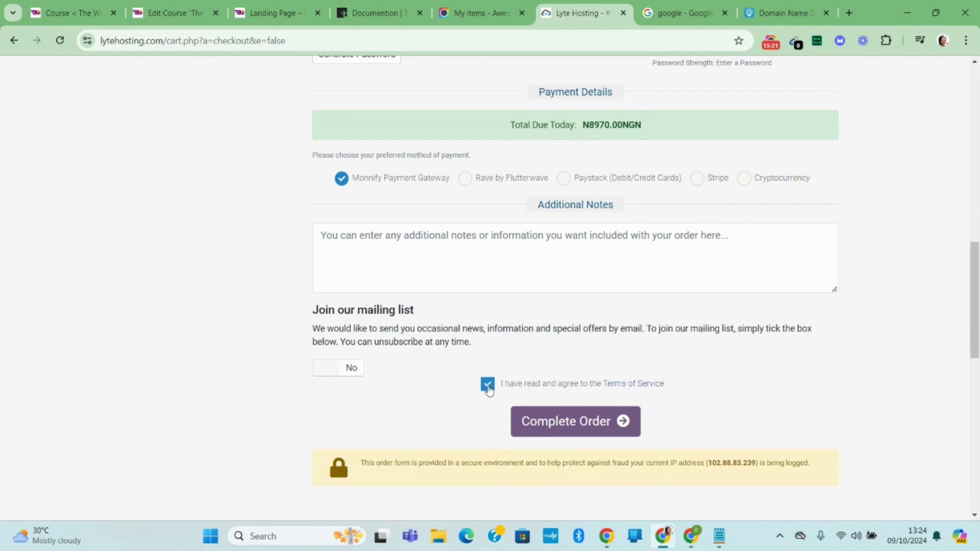
left_click(600, 422)
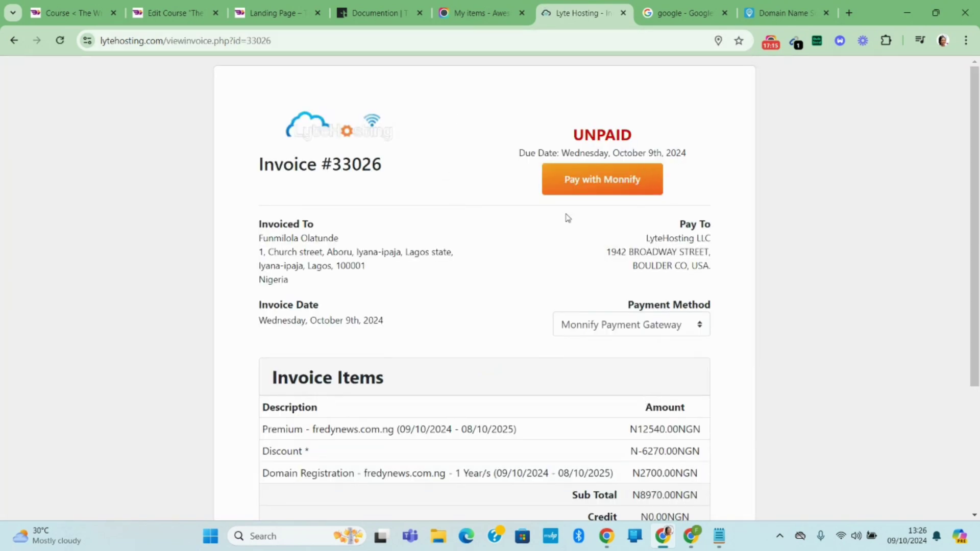
- Change the invoice's payment method to Paystack (Debit/Credit Cards)
left_click(654, 325)
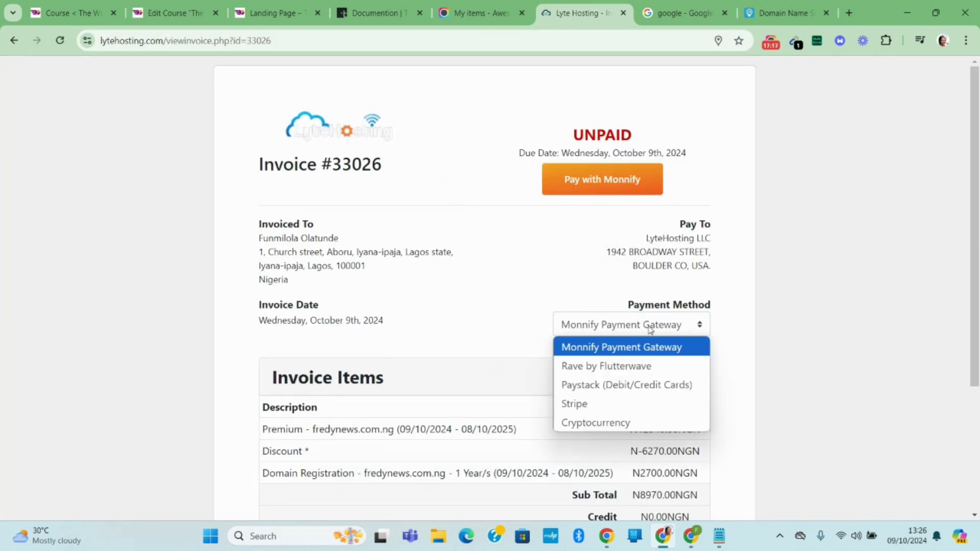
left_click(616, 383)
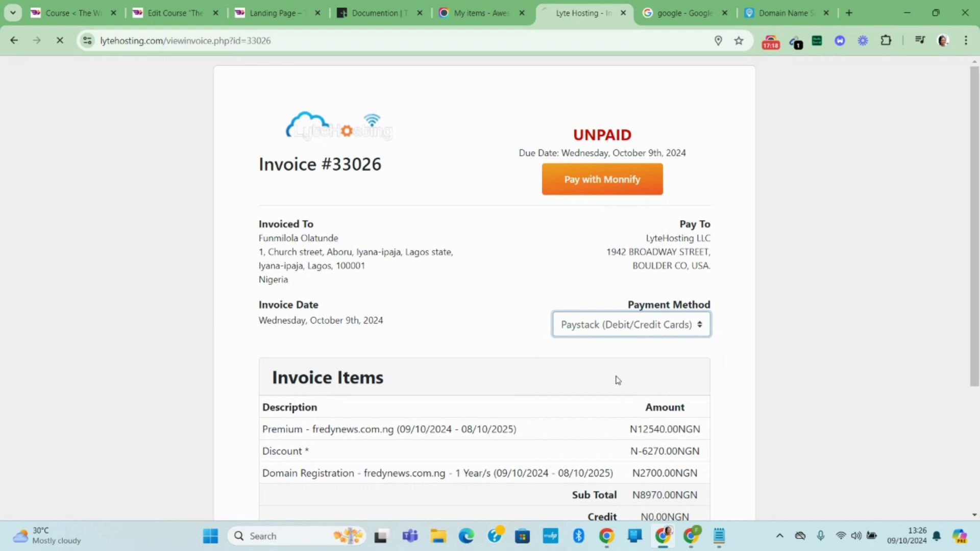
left_click(614, 328)
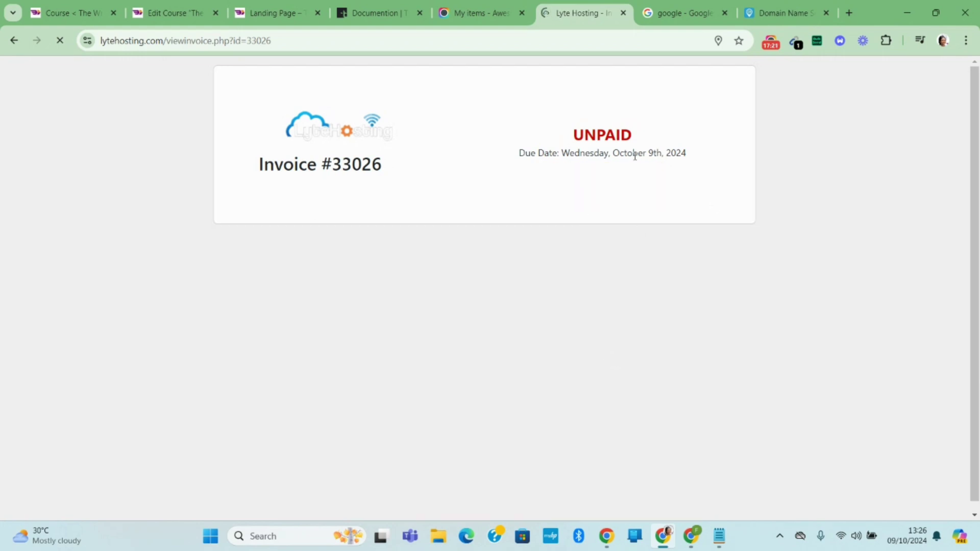